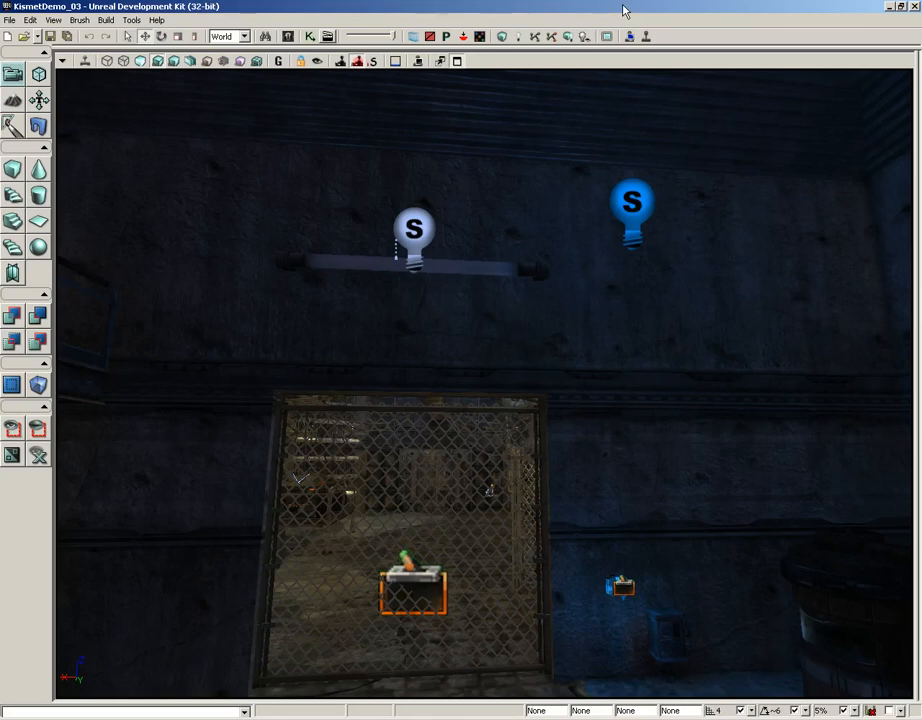
- Select the fluorescent light mesh above the gate and view the contents of the KismetDemoAssets package
click(471, 268)
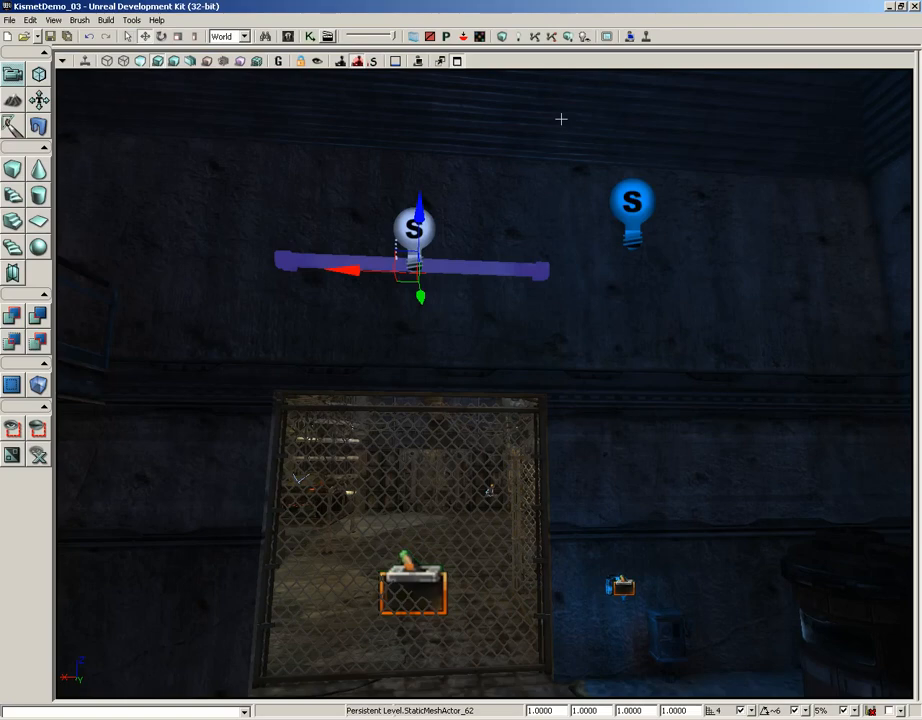
click(289, 36)
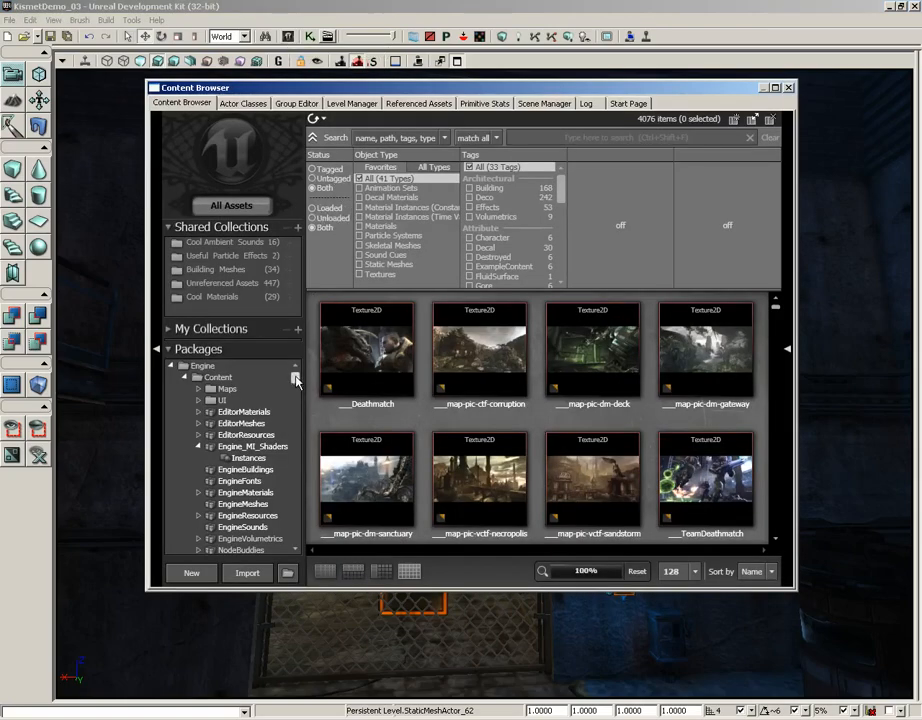
drag(296, 381, 295, 542)
click(250, 490)
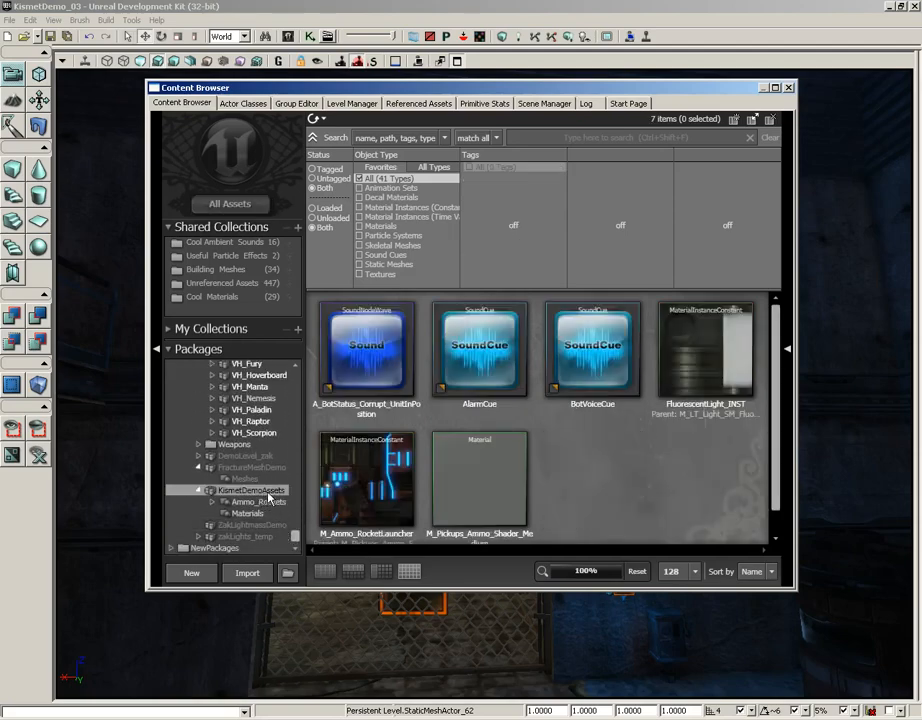
click(786, 87)
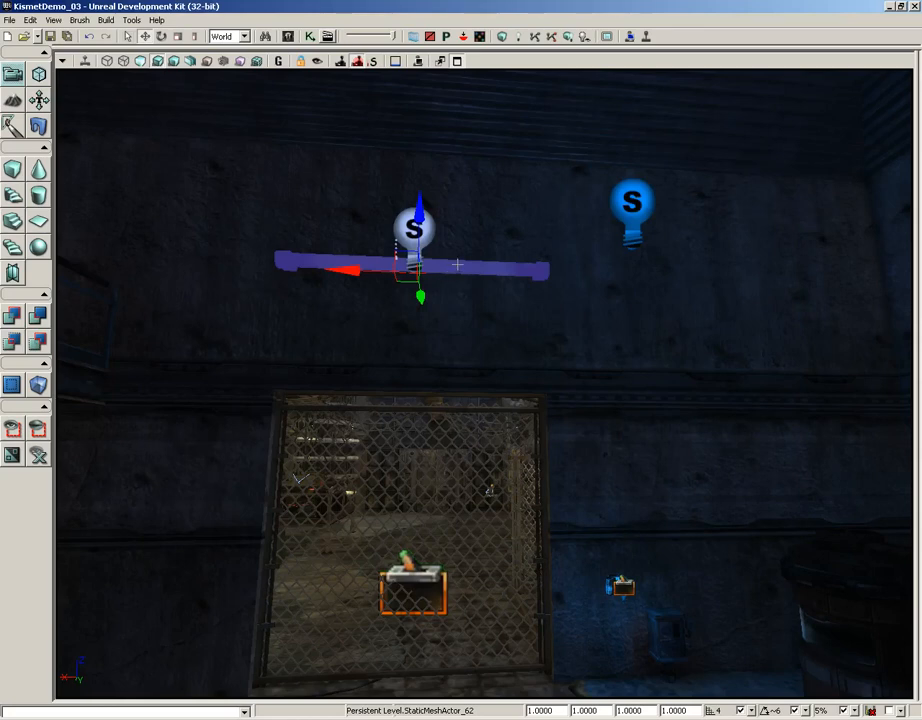
- From the light mesh's rendering properties, locate its applied material instance in the Content Browser
double_click(457, 264)
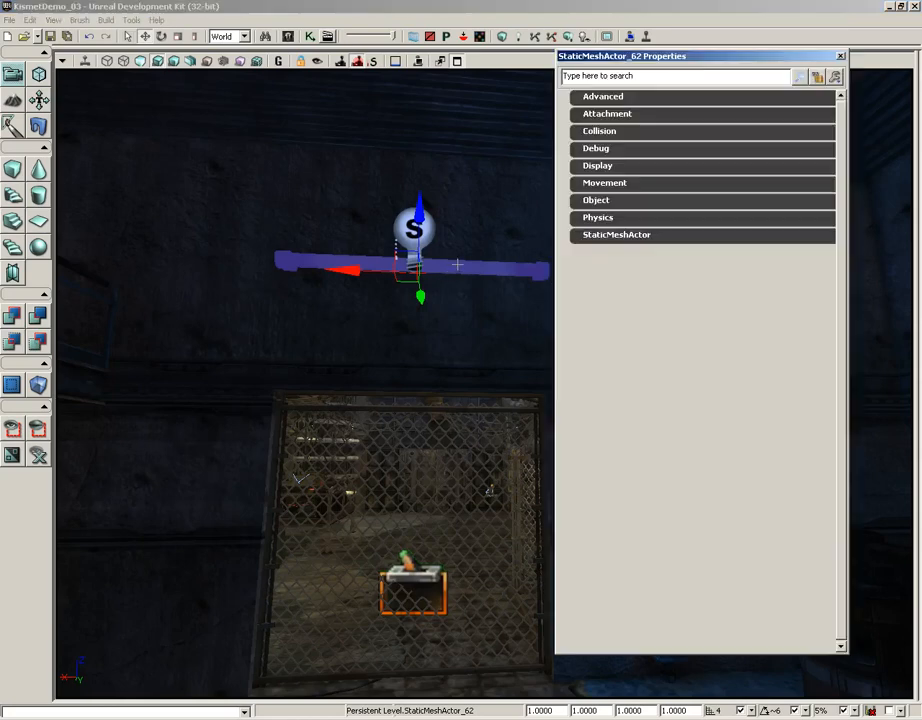
click(595, 236)
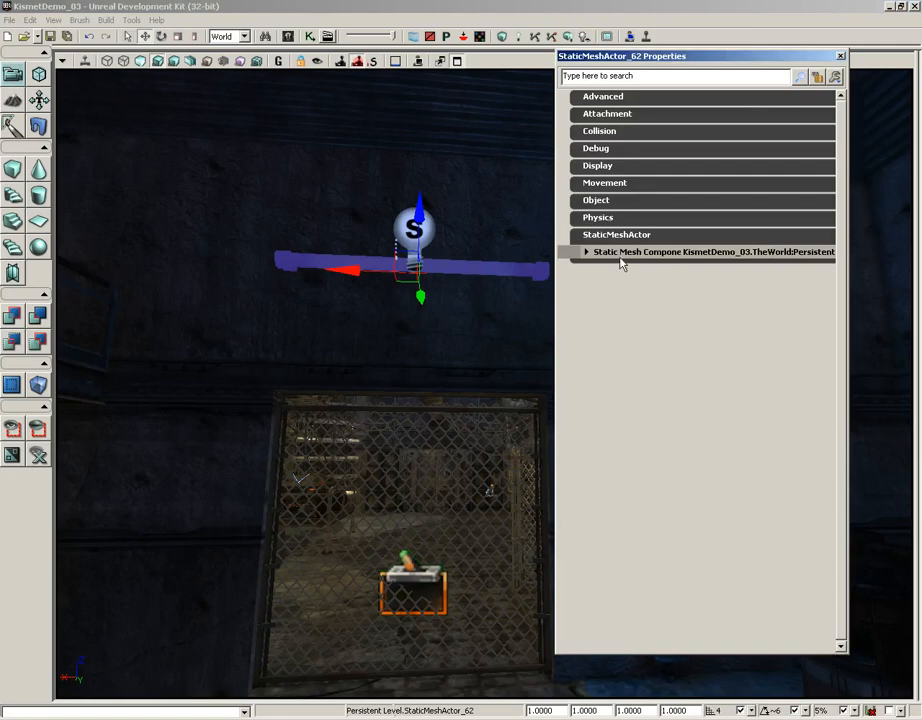
click(620, 256)
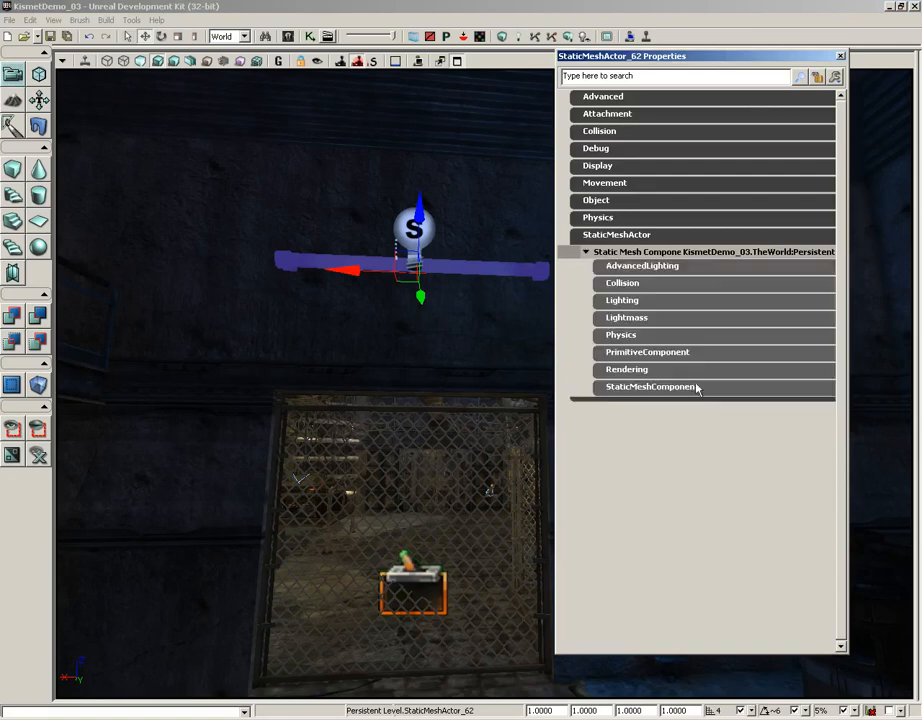
click(625, 369)
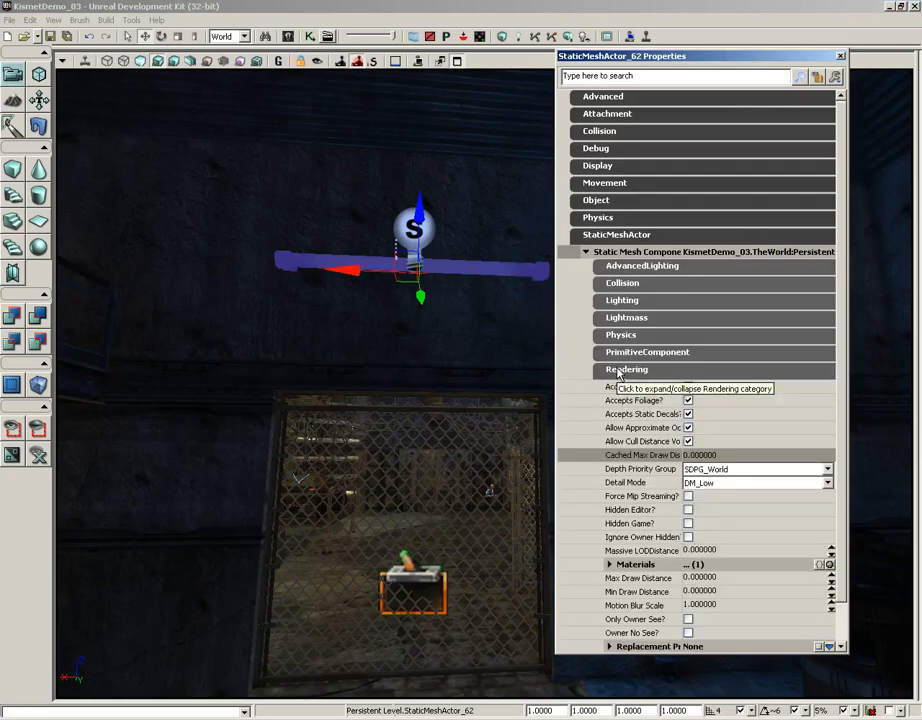
click(611, 565)
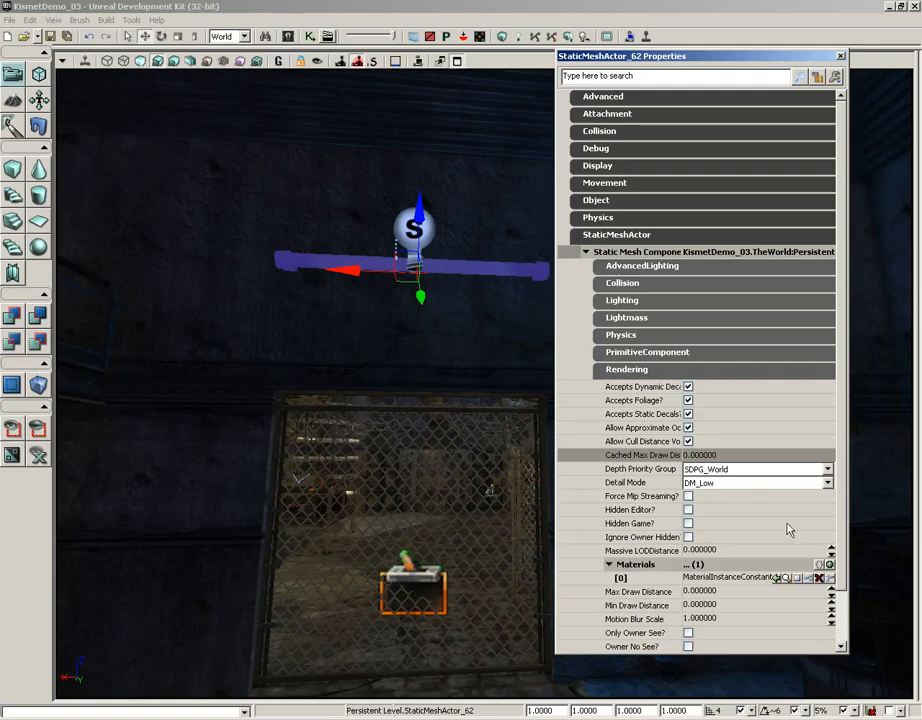
click(785, 578)
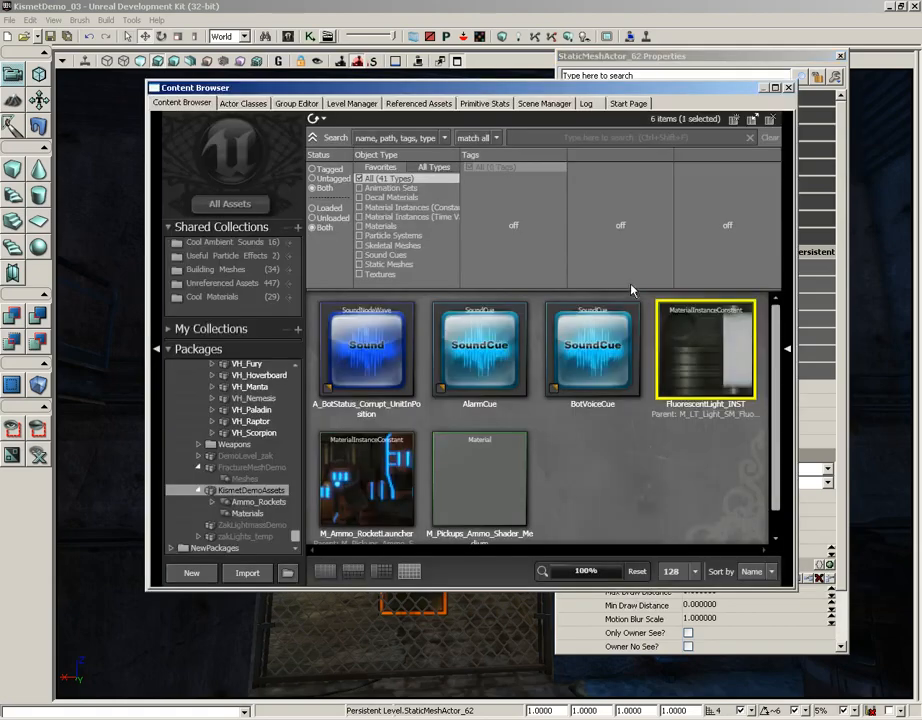
click(839, 56)
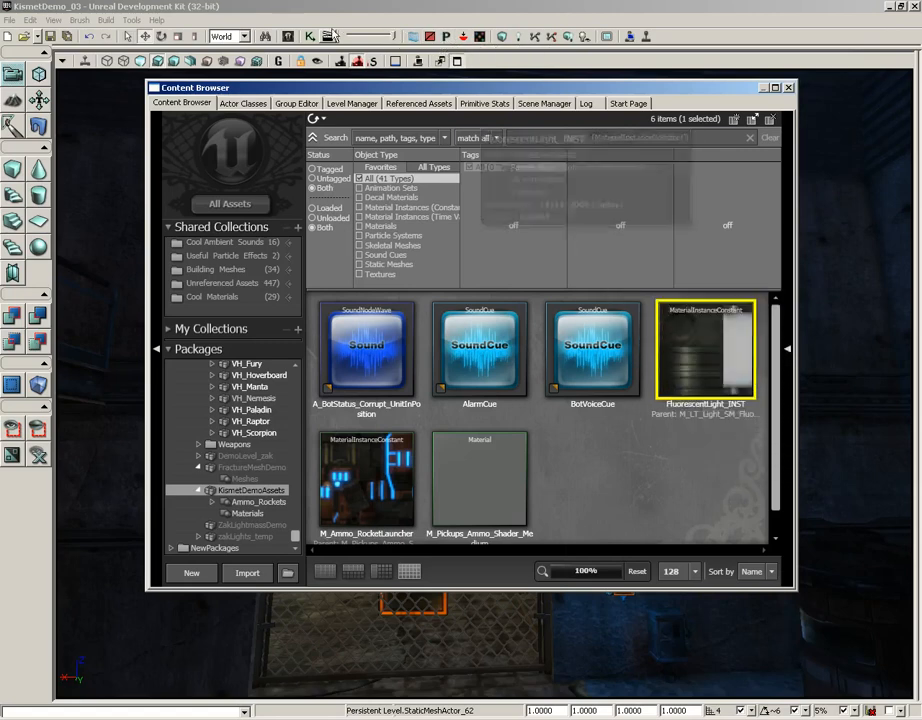
- Add a Set VectorParam material instance action above the Toggle node in Kismet and assign FluorescentLight_INST as its Mat Inst
click(312, 42)
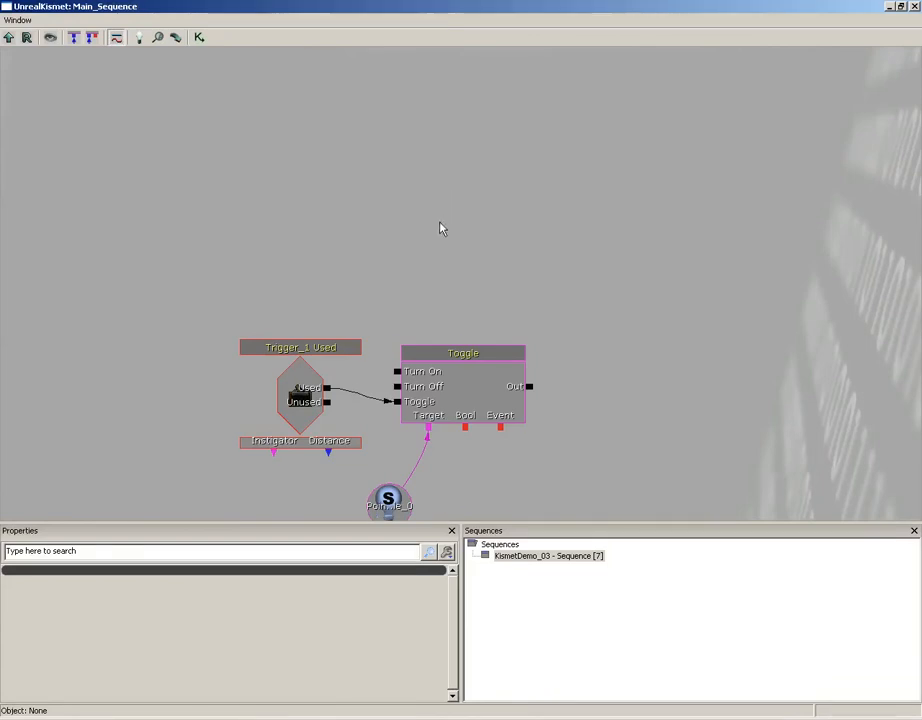
drag(438, 226, 435, 206)
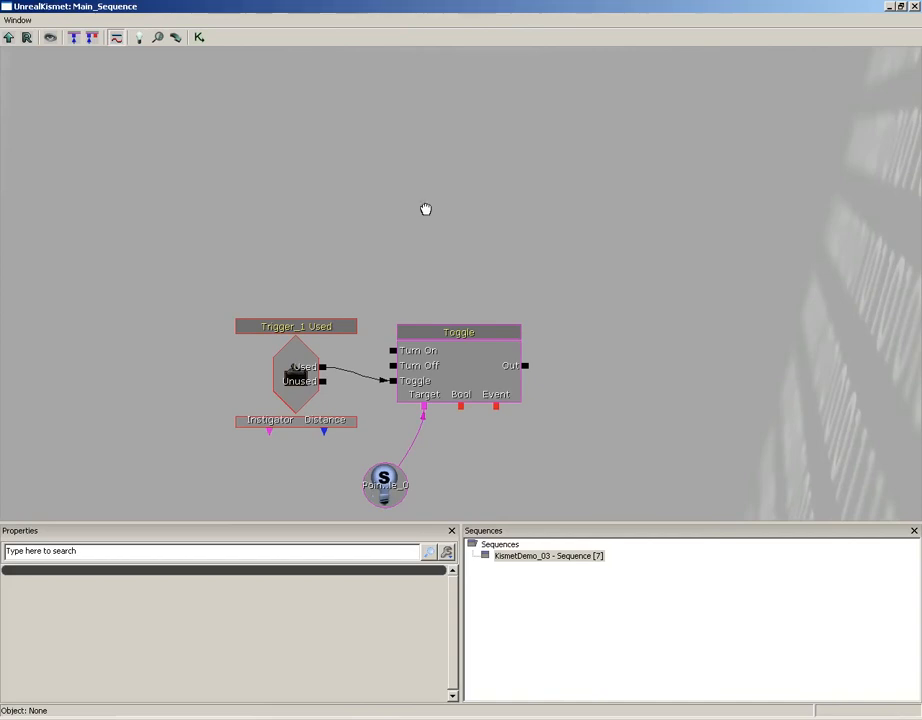
right_click(427, 190)
mouse_move(451, 196)
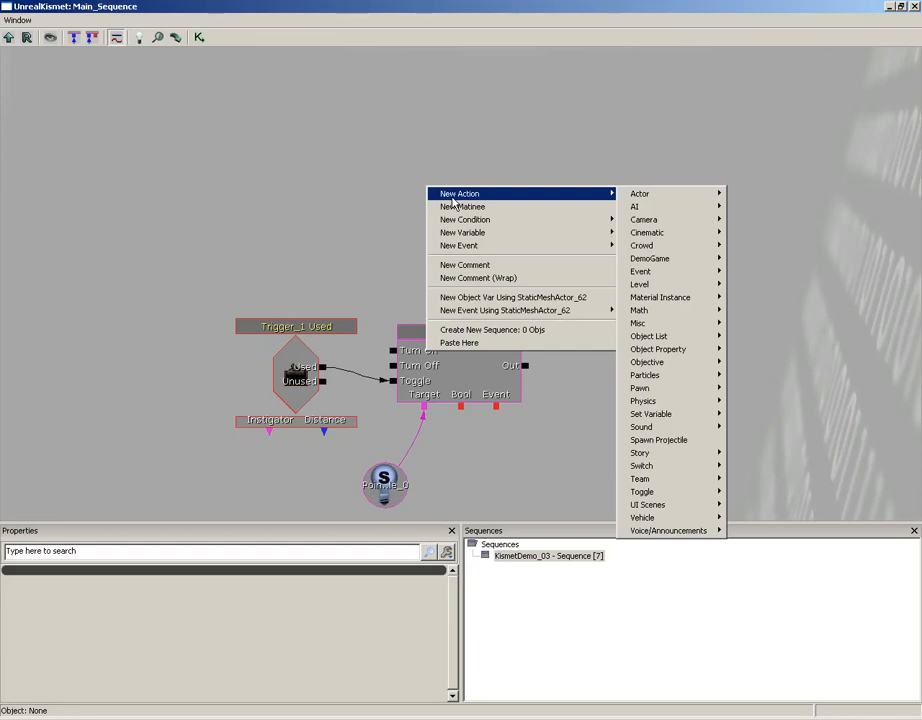
mouse_move(650, 300)
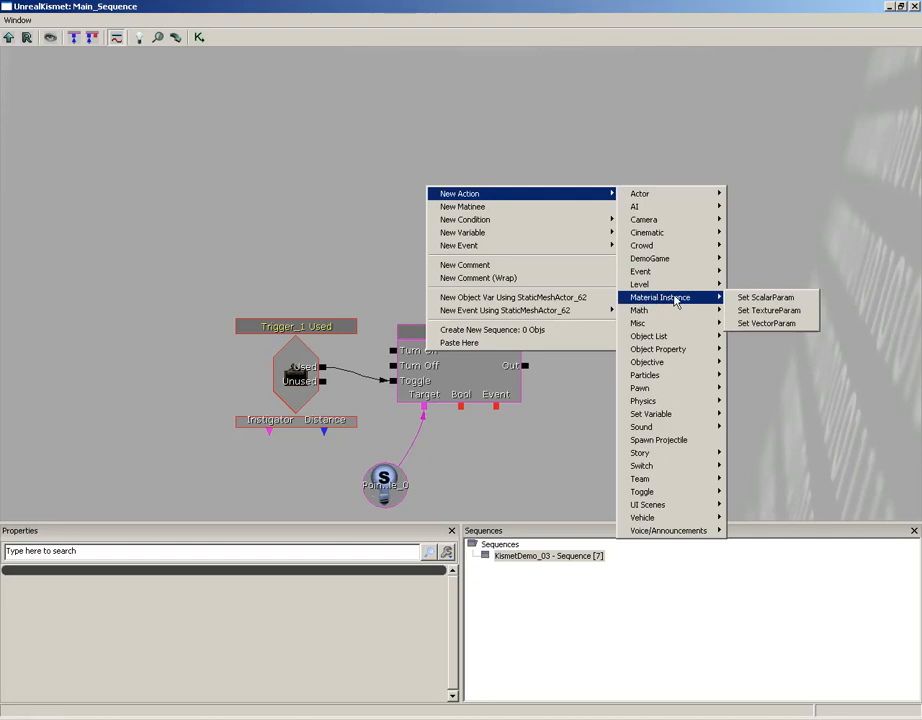
click(767, 323)
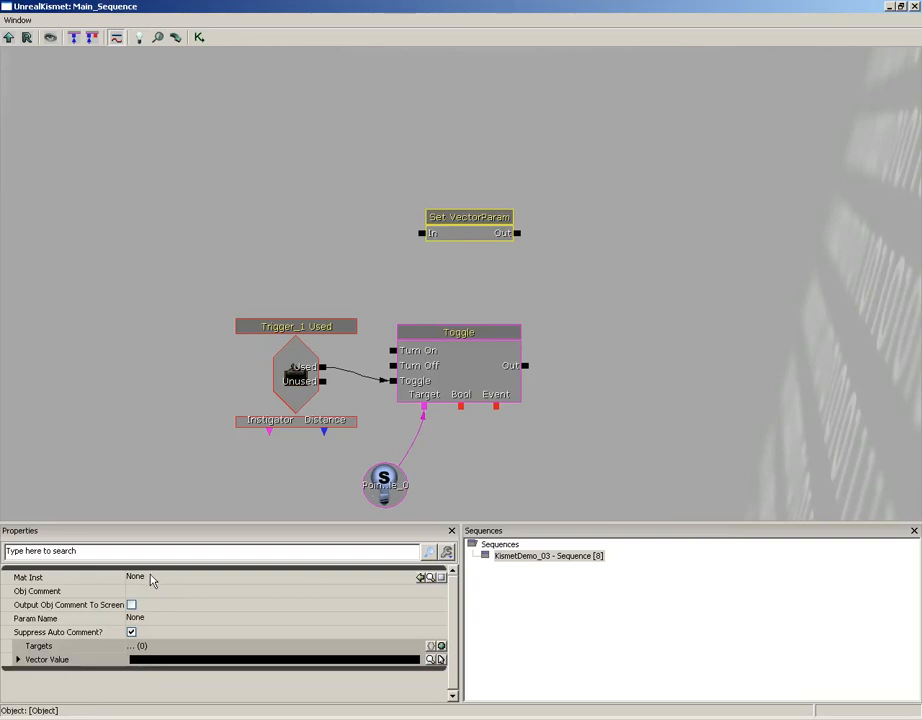
click(421, 578)
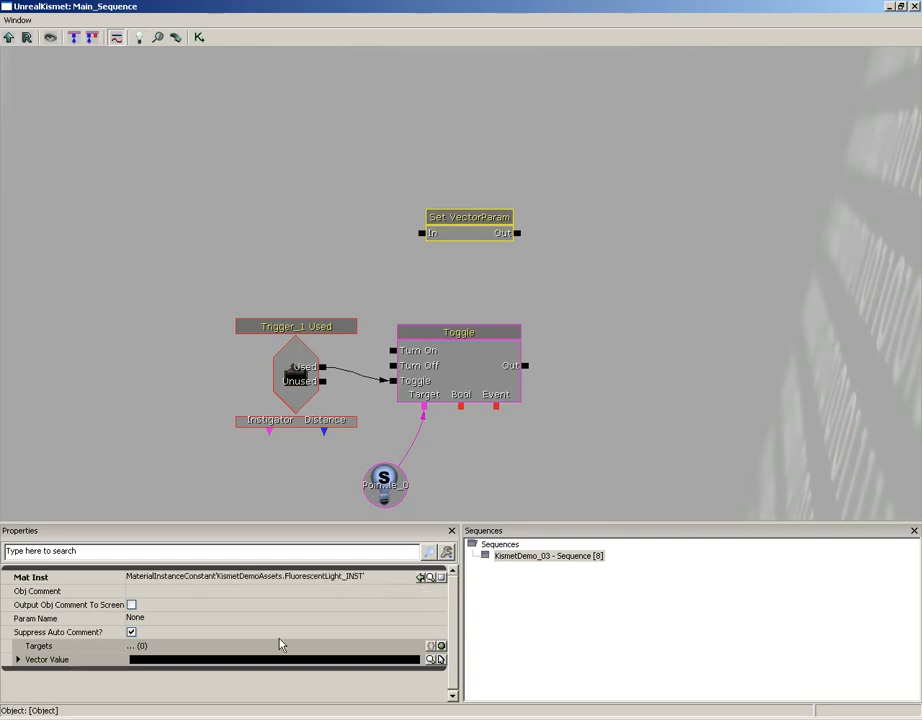
- Check the vector parameter's name inside the FluorescentLight_INST material instance
click(146, 619)
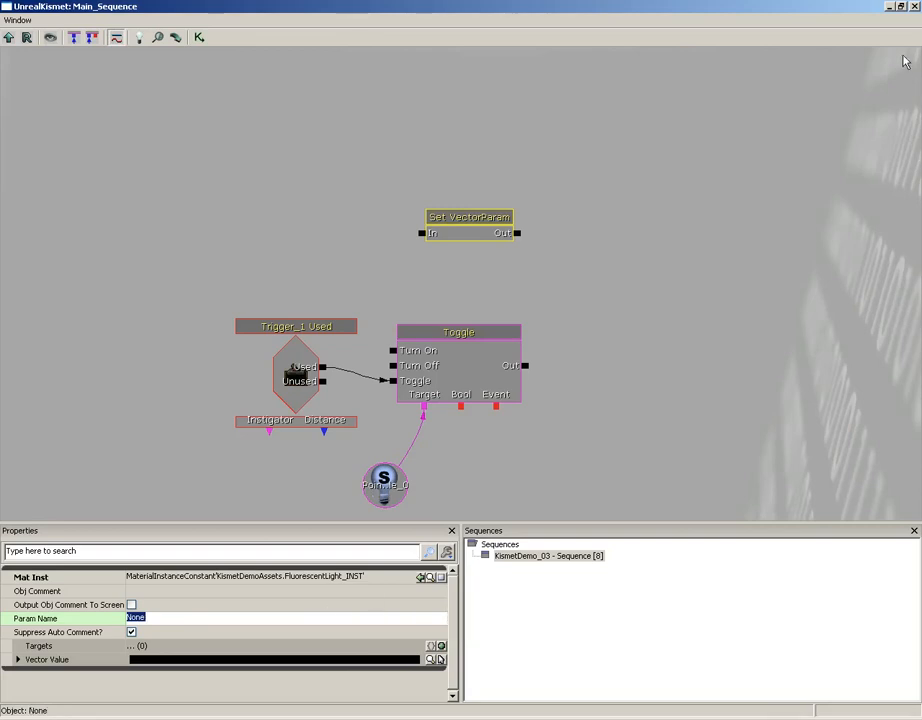
click(914, 7)
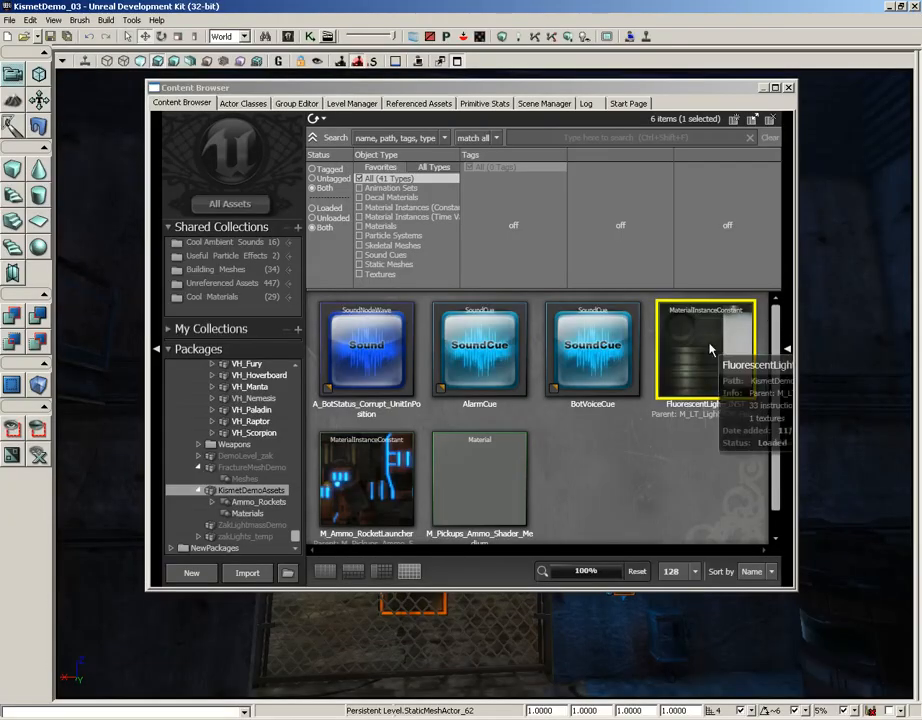
double_click(702, 350)
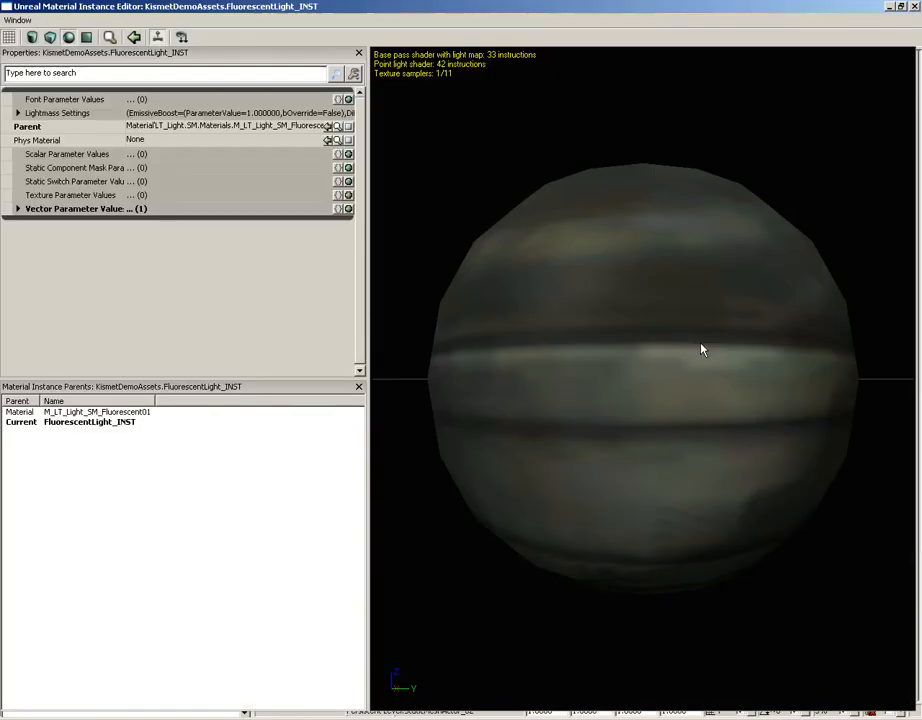
click(18, 209)
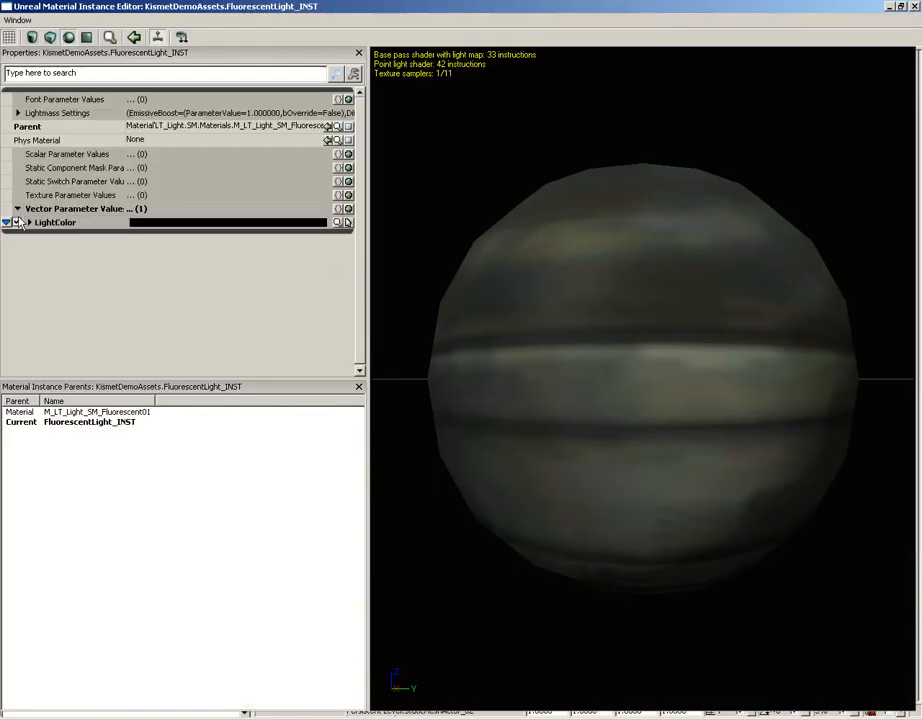
click(914, 7)
- Set the Set VectorParam action's parameter name to LightColor and connect Trigger_1's Used output to the action's In
click(309, 36)
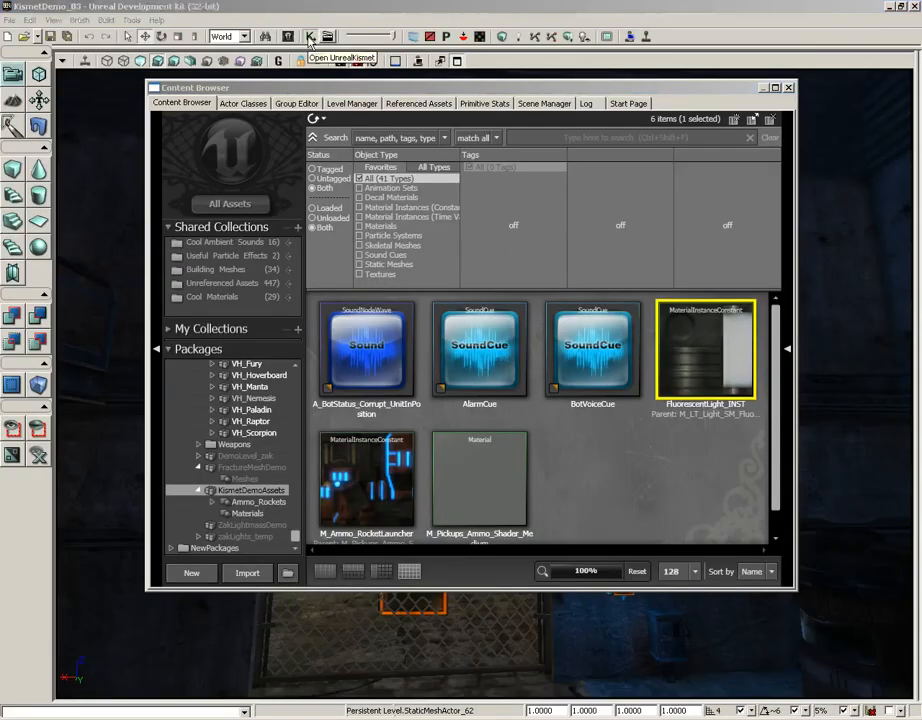
click(461, 225)
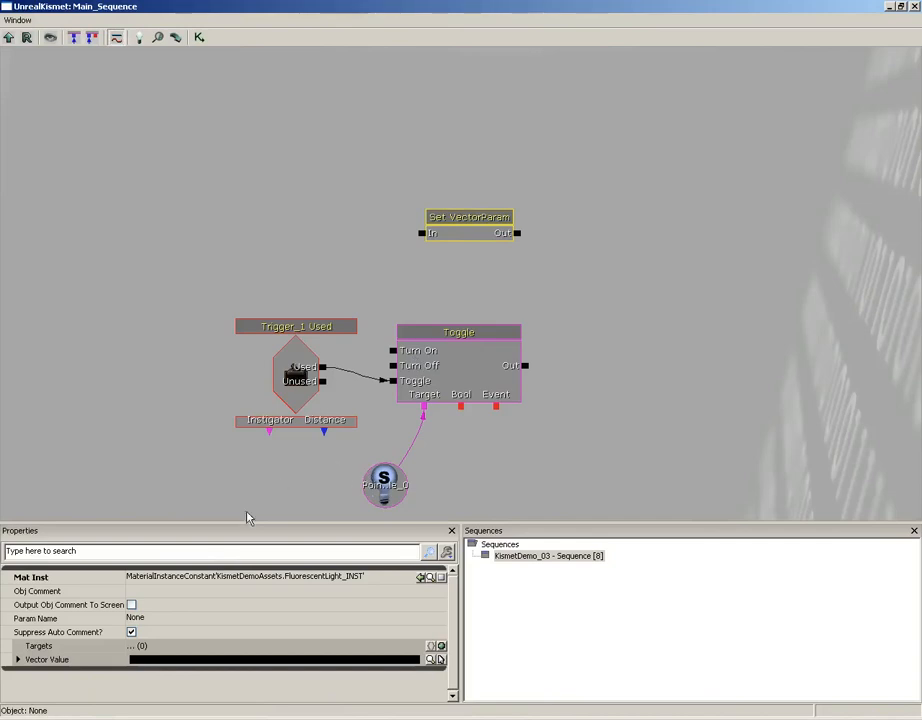
click(157, 620)
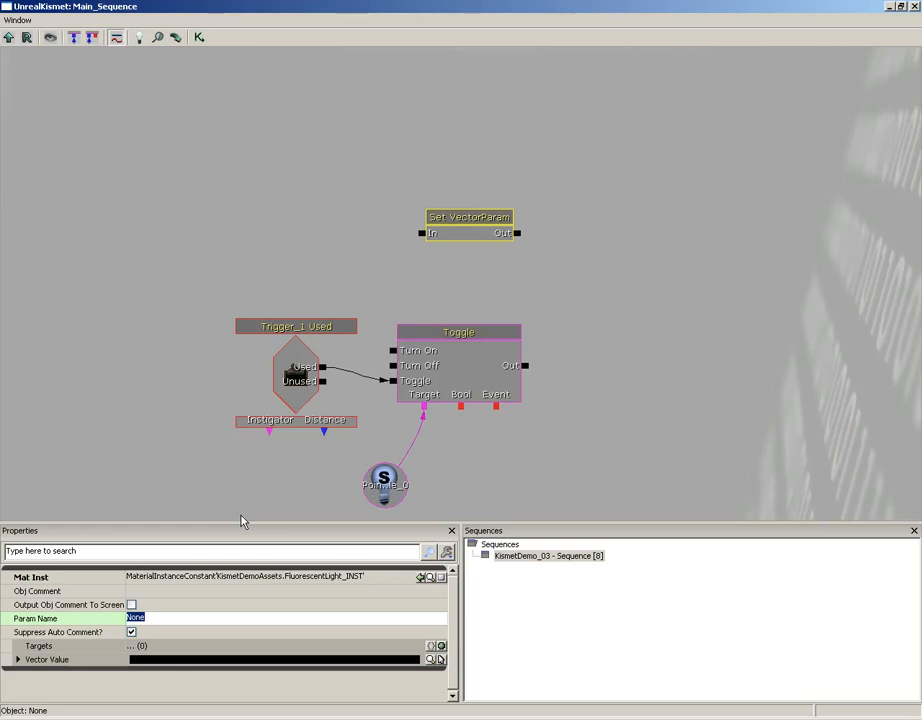
text(lightcolor)
key(Return)
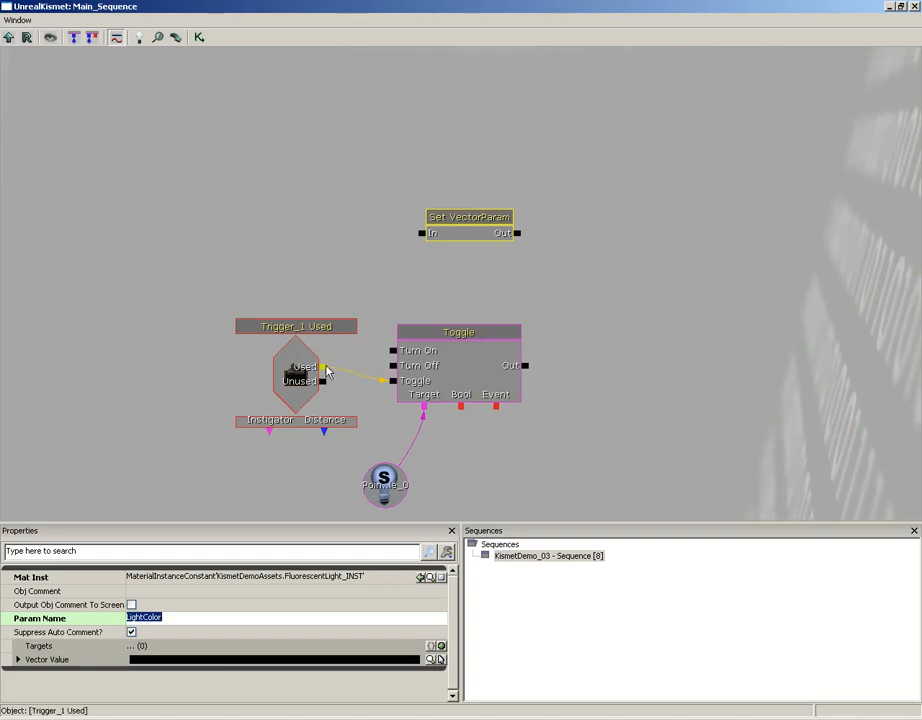
drag(324, 367, 422, 233)
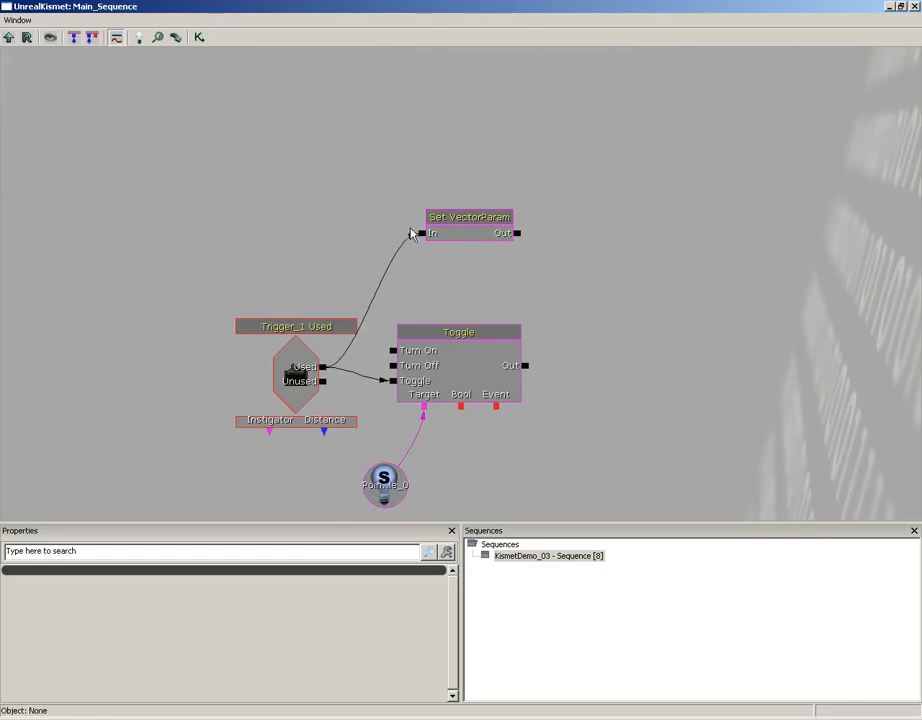
- Set the Set VectorParam action's vector value to R 1, G 2 and B 3, and close Kismet
click(475, 237)
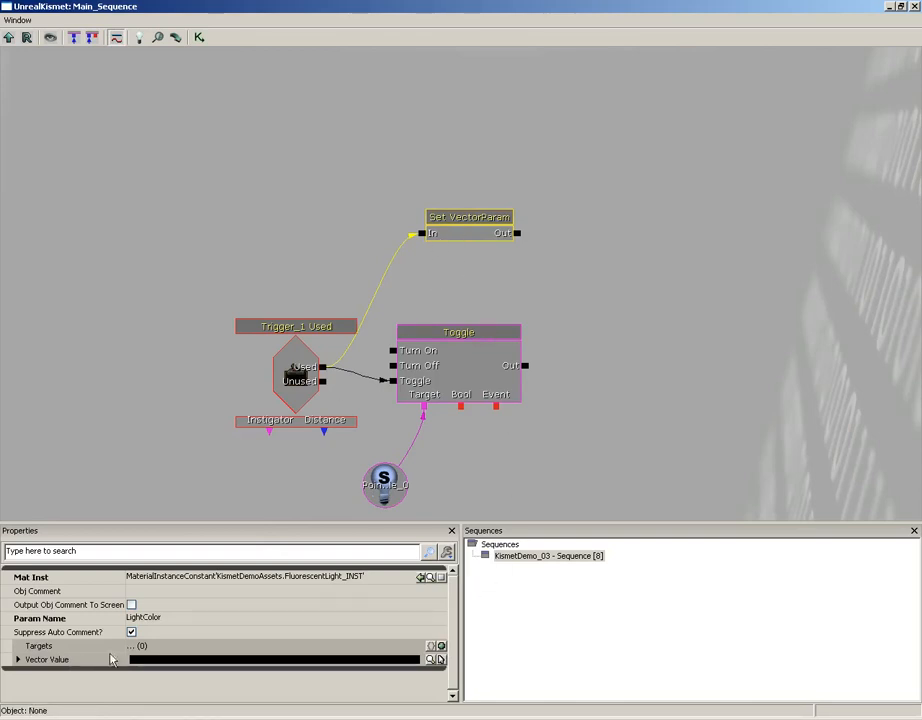
double_click(45, 661)
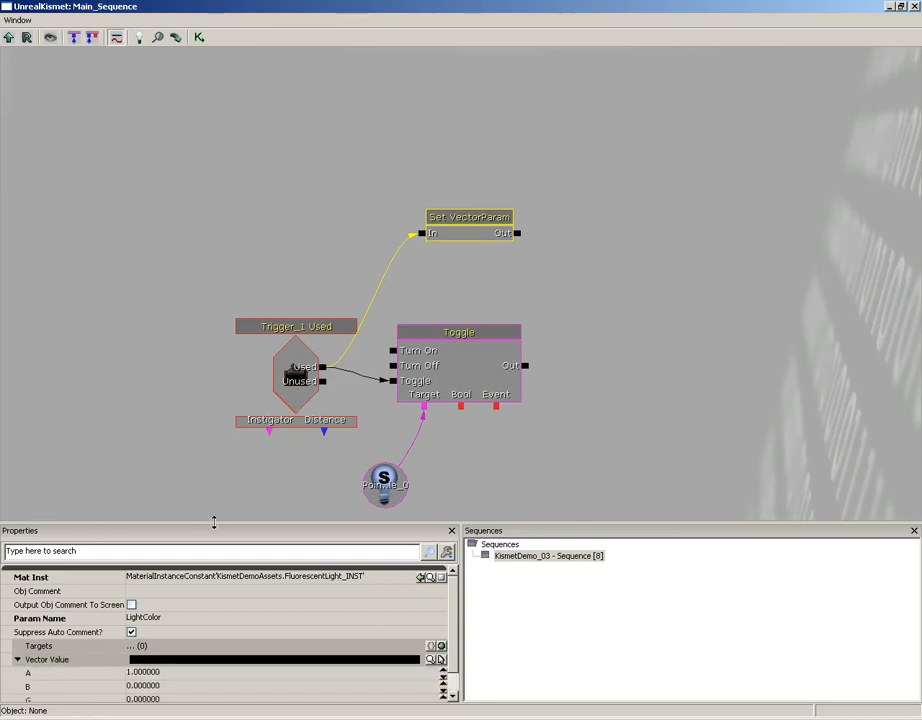
scroll(450, 623, down, 1)
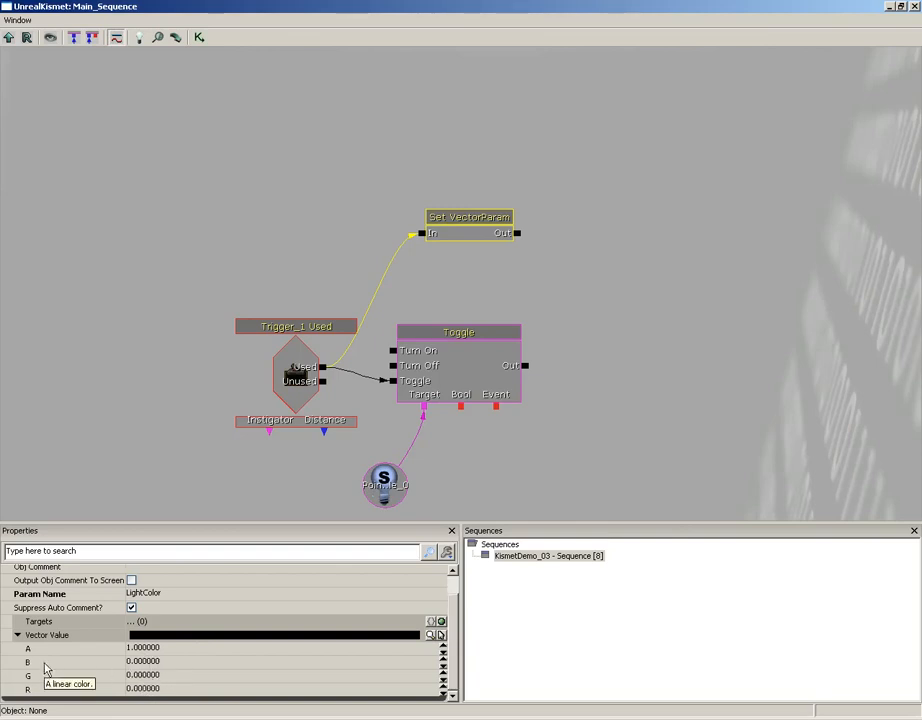
click(158, 689)
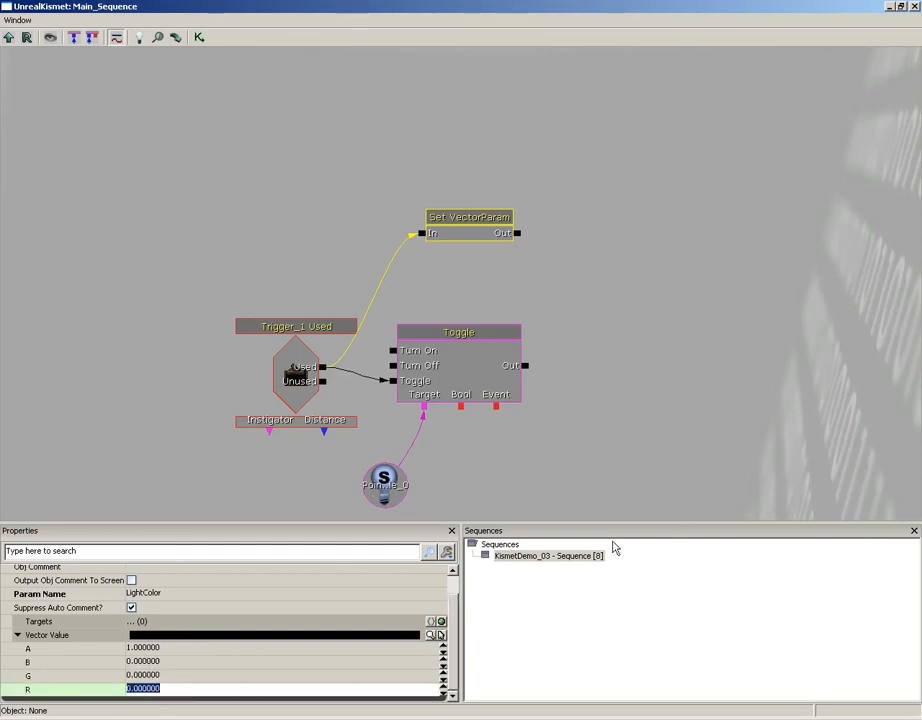
text(1)
key(Tab)
text(2)
key(Tab)
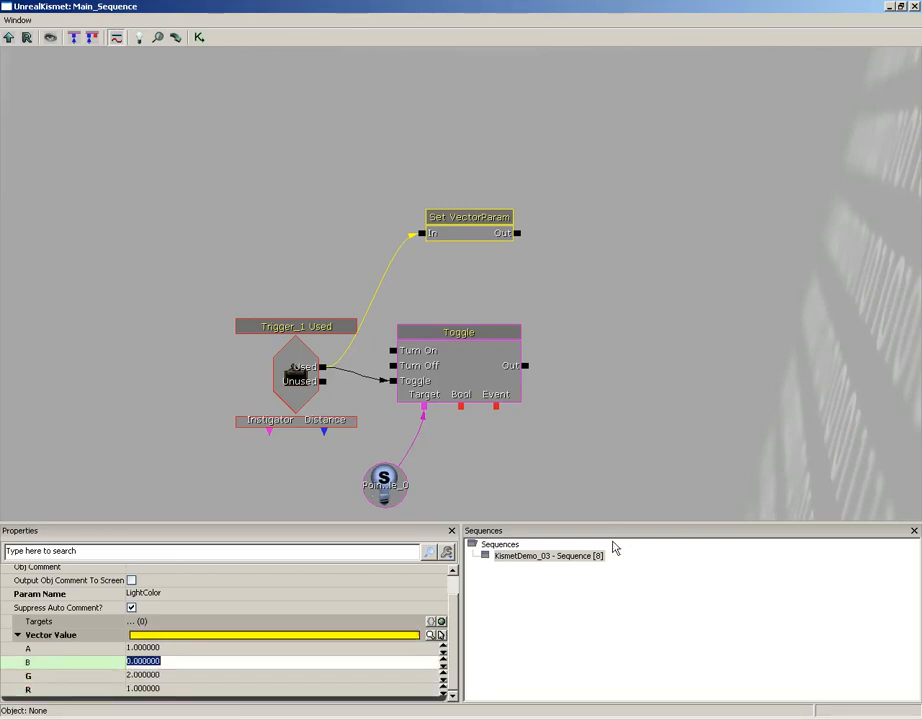
text(3)
key(shift+Tab)
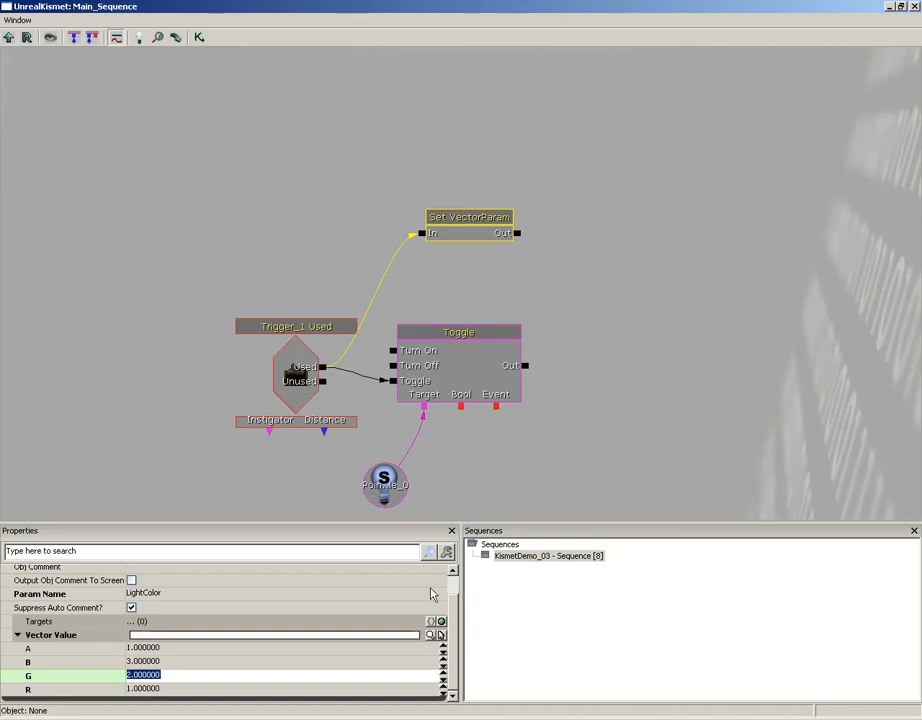
click(914, 7)
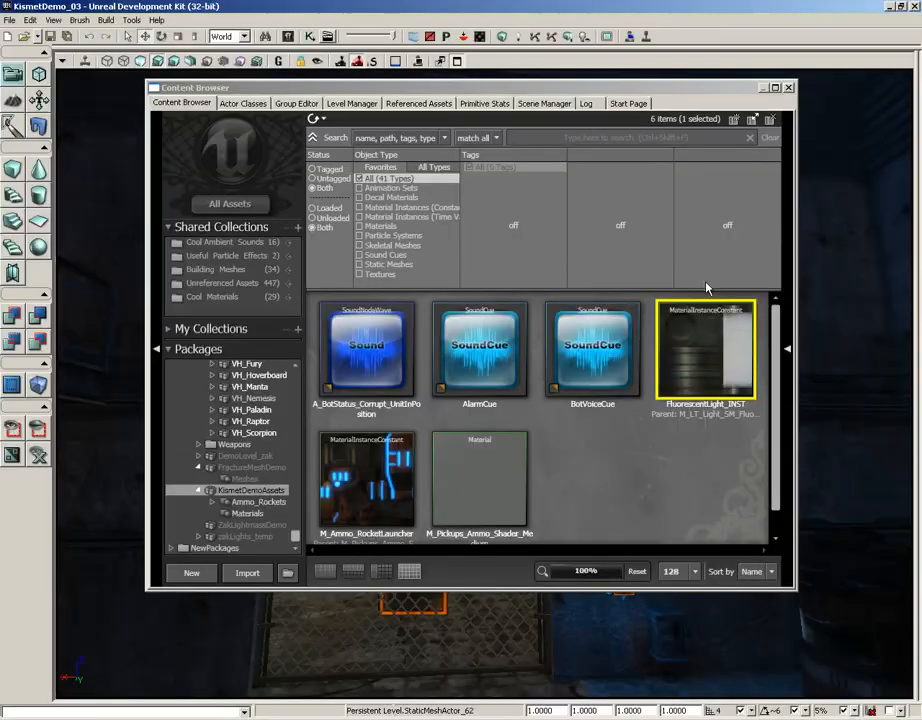
- Play the level in the editor from the floor in front of the gate
click(788, 88)
drag(621, 320, 620, 386)
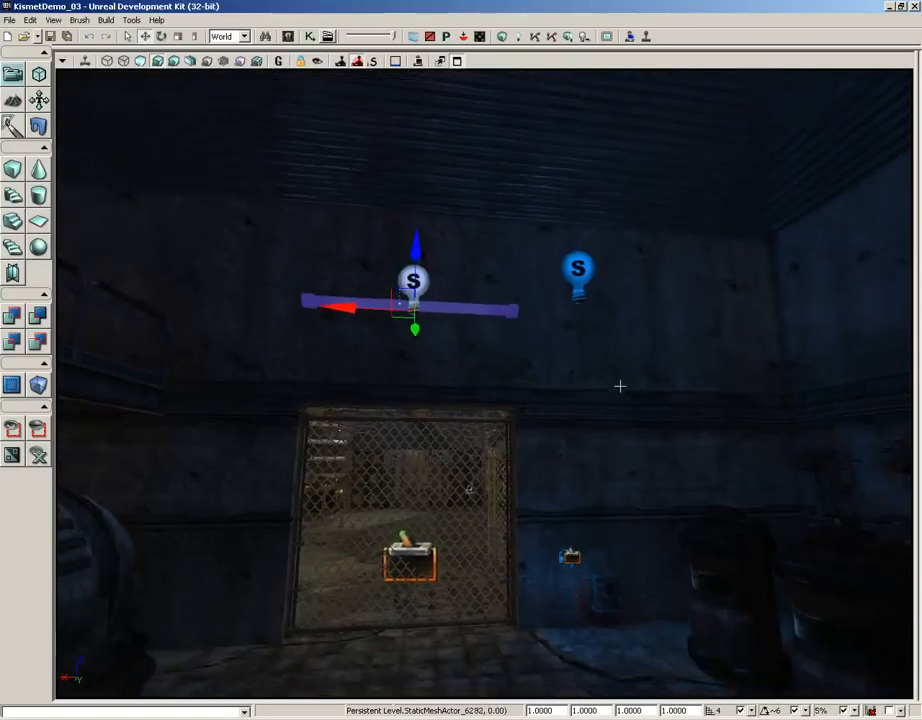
right_drag(620, 386, 531, 529)
right_click(445, 562)
click(474, 550)
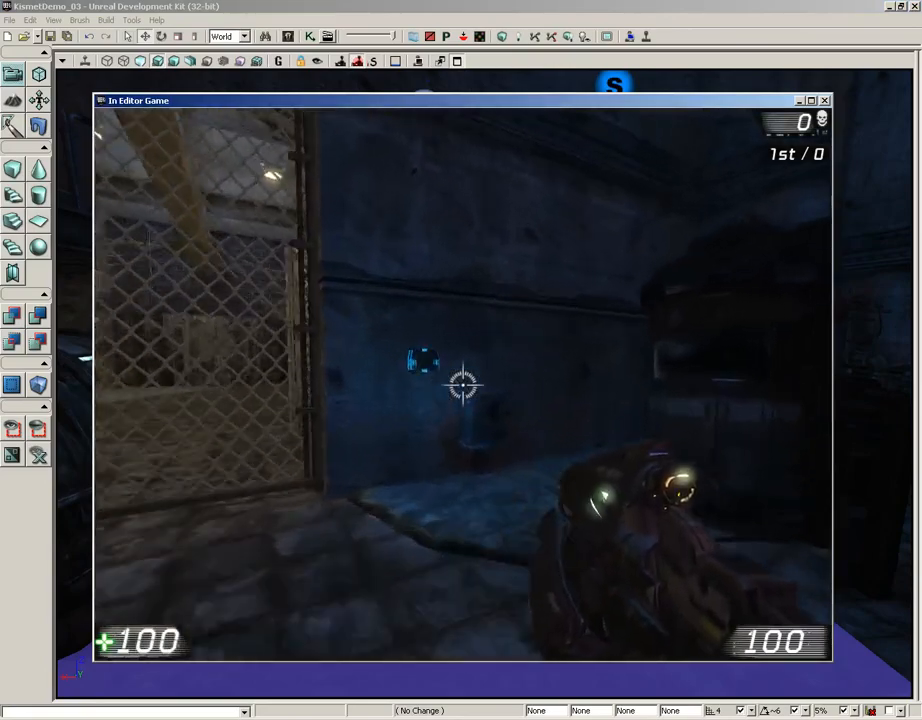
- Use the trigger by the gate in the running game, check the fluorescent light's appearance, and quit the play session
key(w)
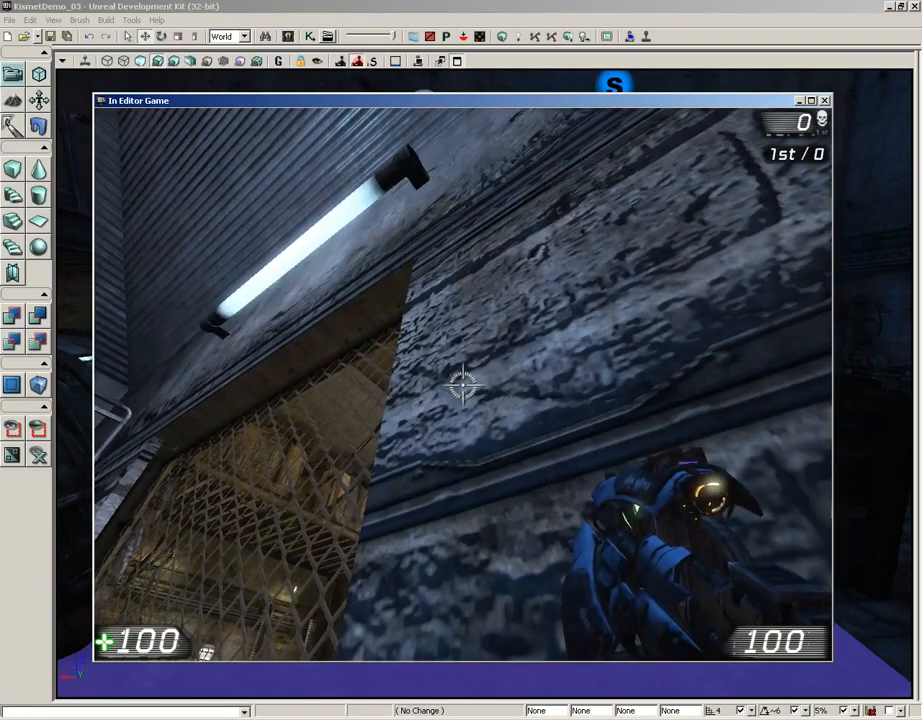
key(s)
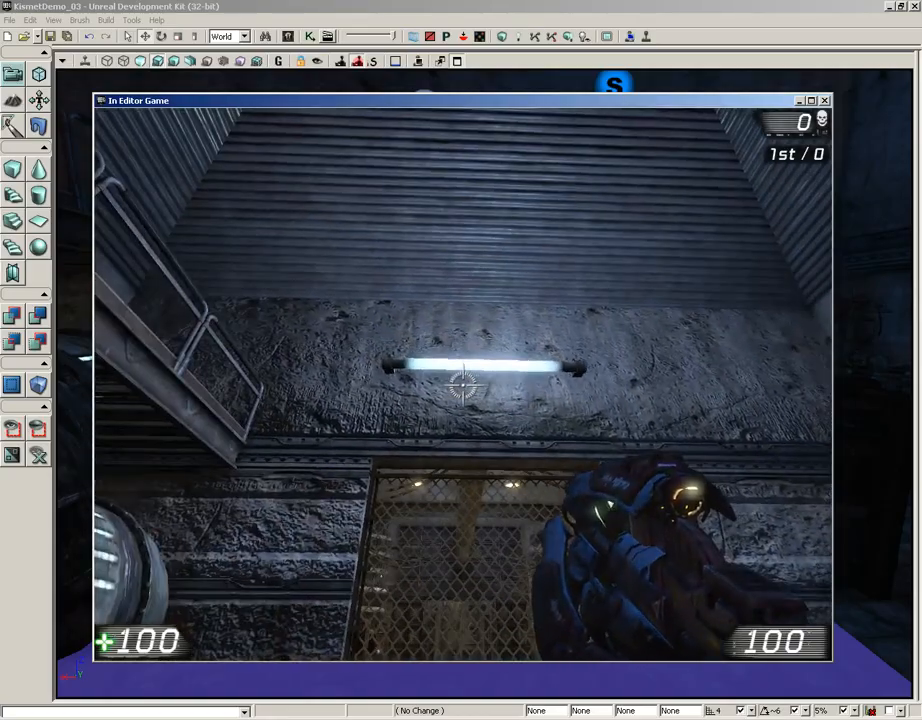
key(w)
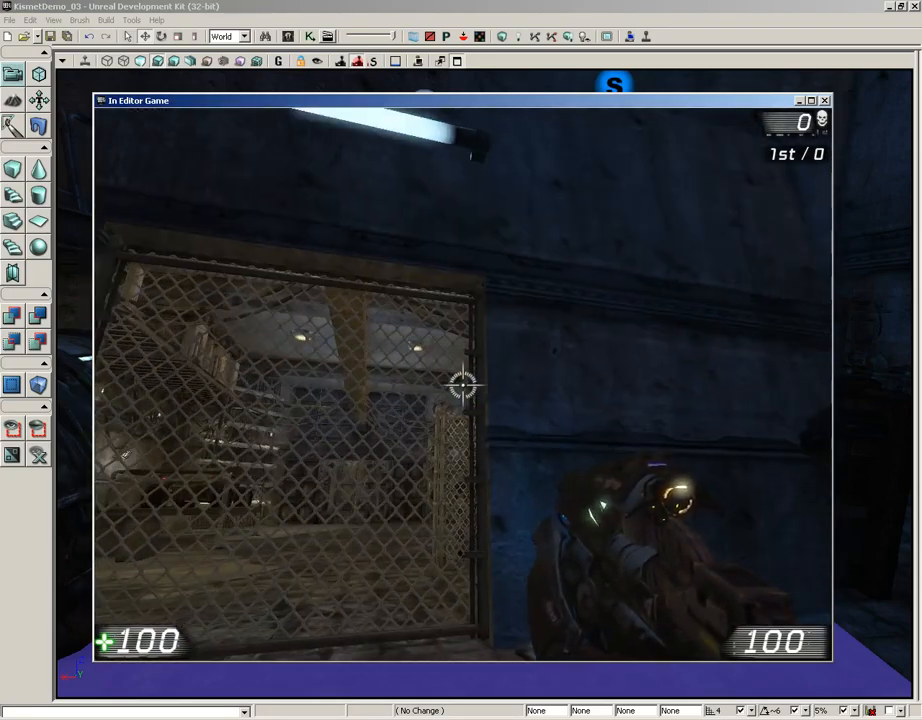
key(Escape)
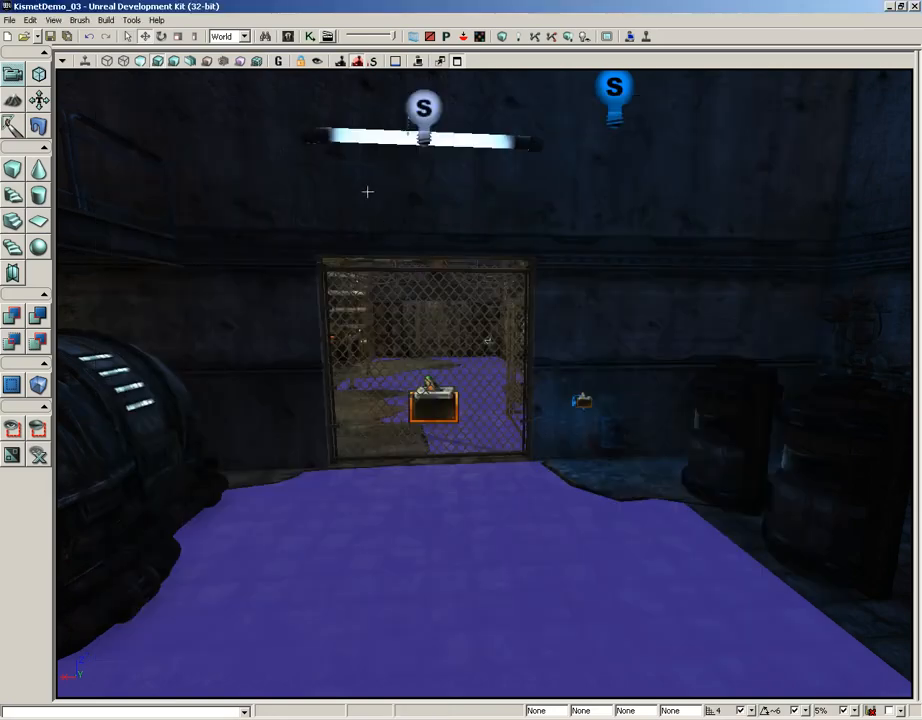
- Open Kismet and break the link between Trigger_1's Used output and the Set VectorParam action's In
click(309, 36)
click(488, 236)
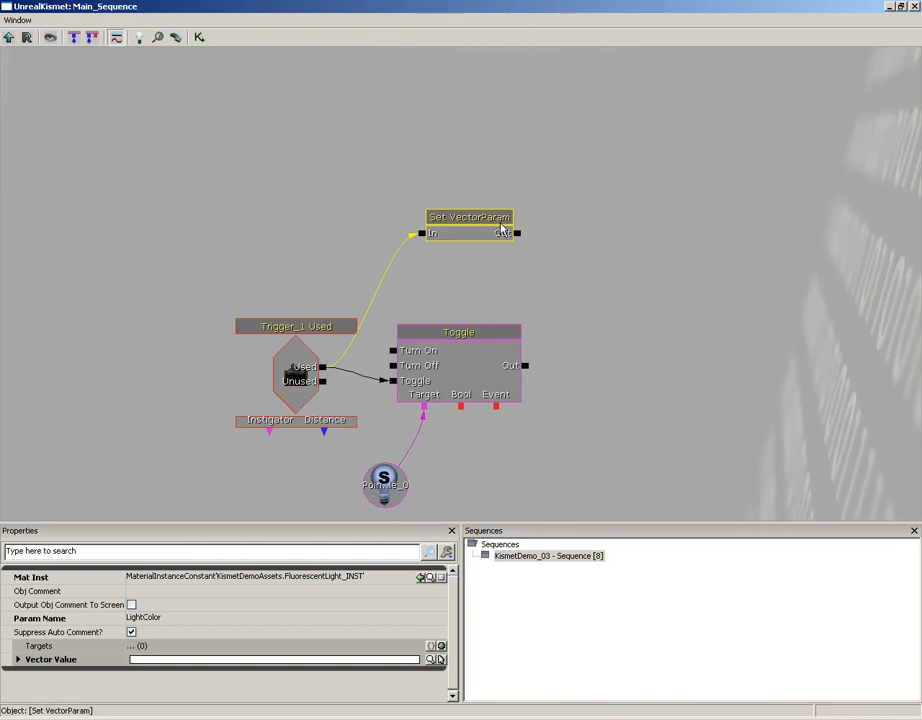
click(414, 322)
click(323, 366)
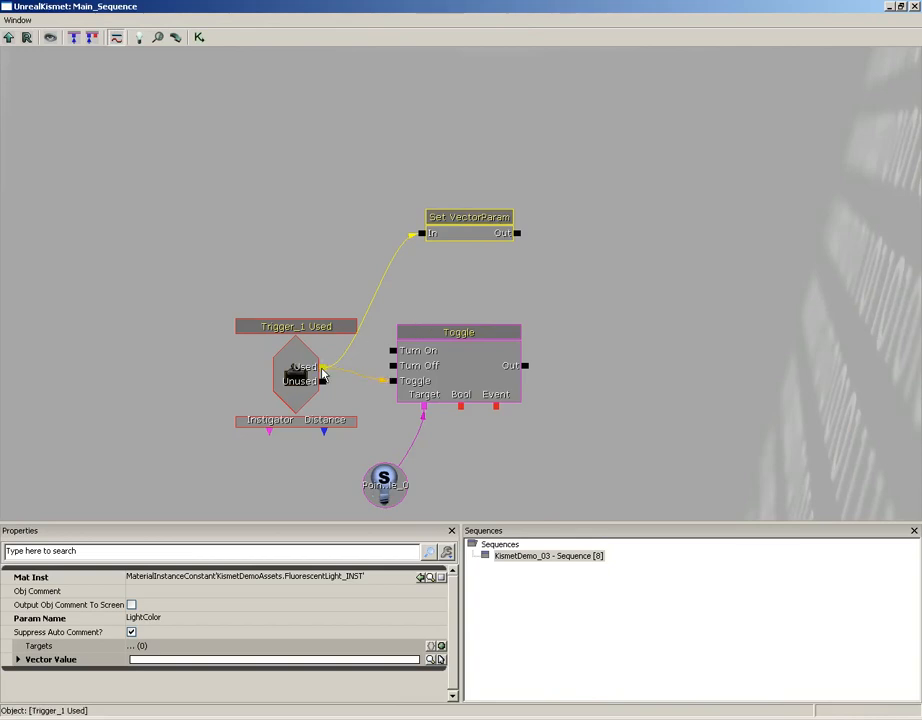
click(384, 311)
alt+click(421, 236)
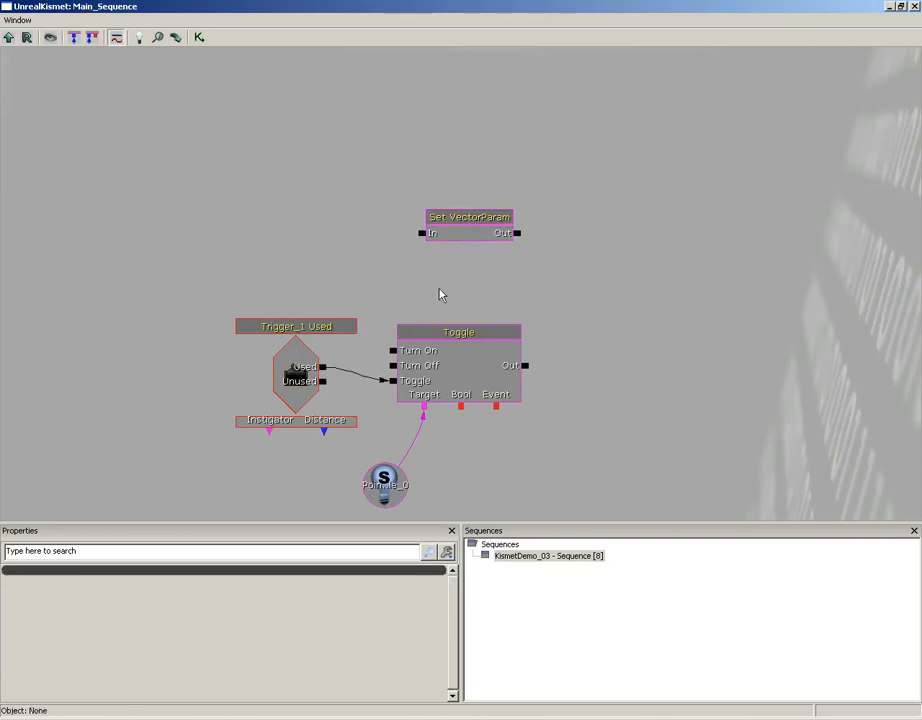
- Move the Set VectorParam action beyond the Toggle action, duplicate it, and place the copy directly beneath the original
click(445, 226)
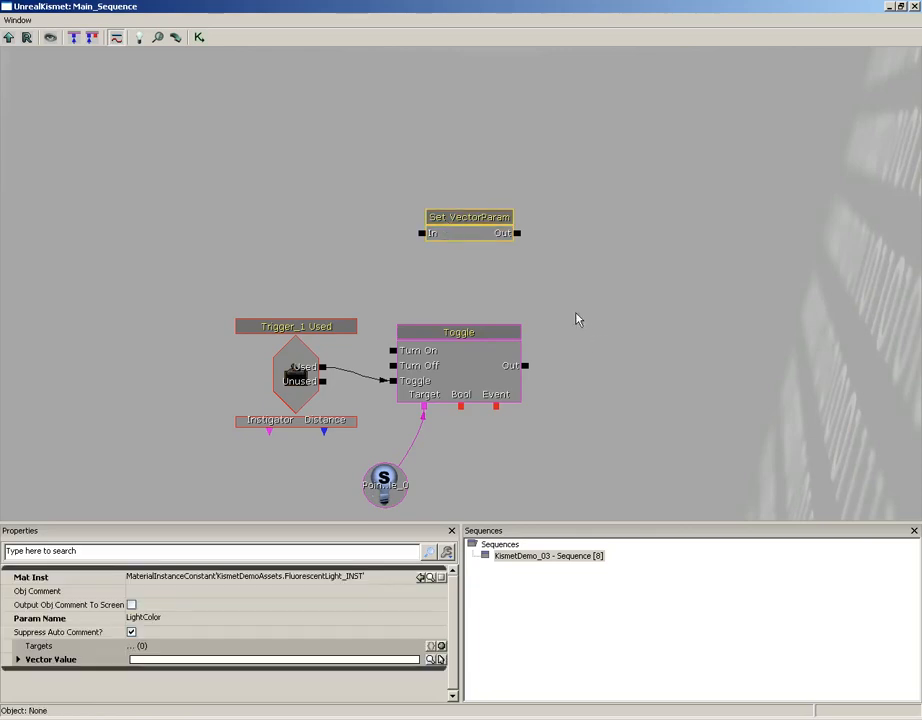
ctrl+drag(483, 226, 666, 203)
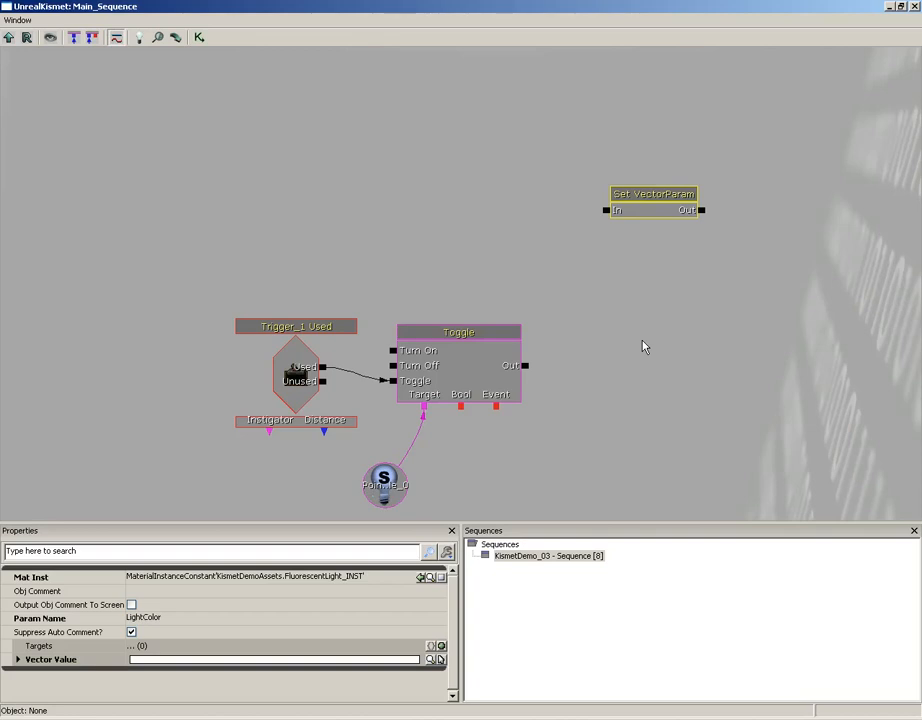
key(ctrl+v)
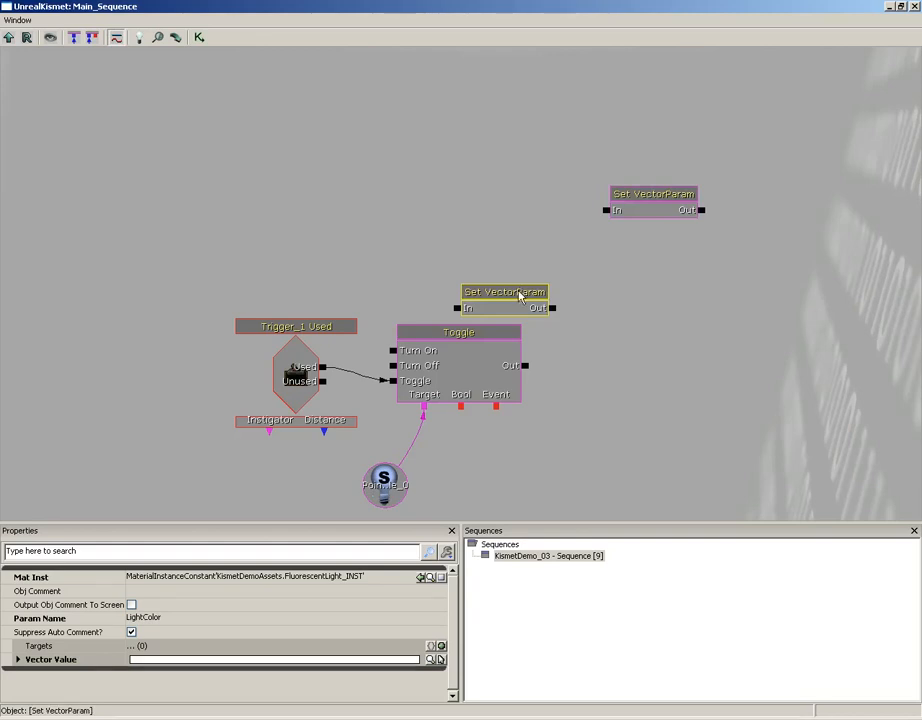
drag(517, 306, 652, 252)
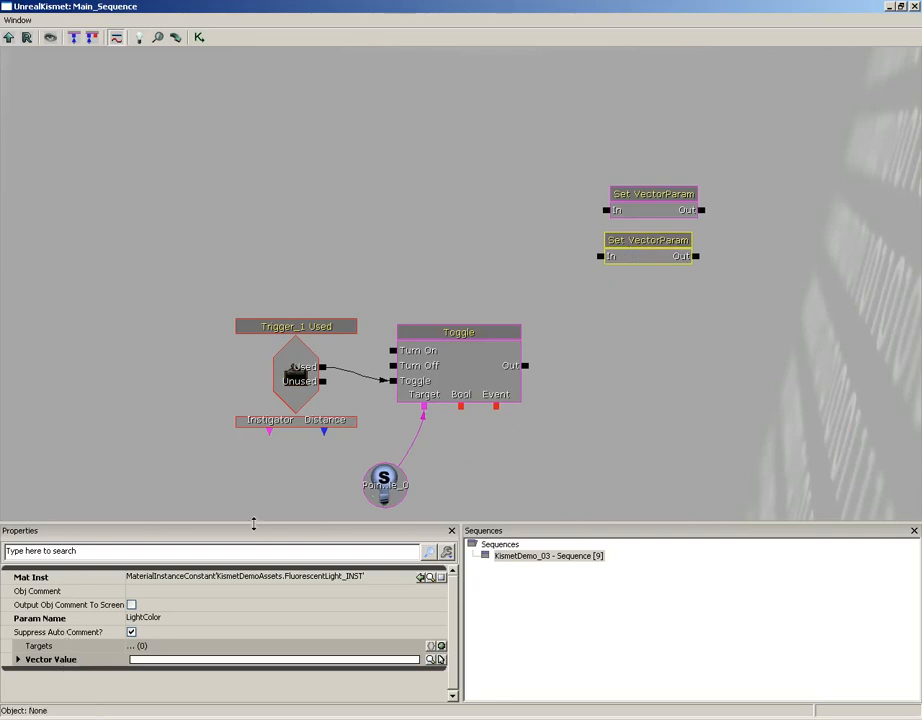
- Set the duplicated Set VectorParam action's vector value to R 0, G 0 and B 0
click(19, 661)
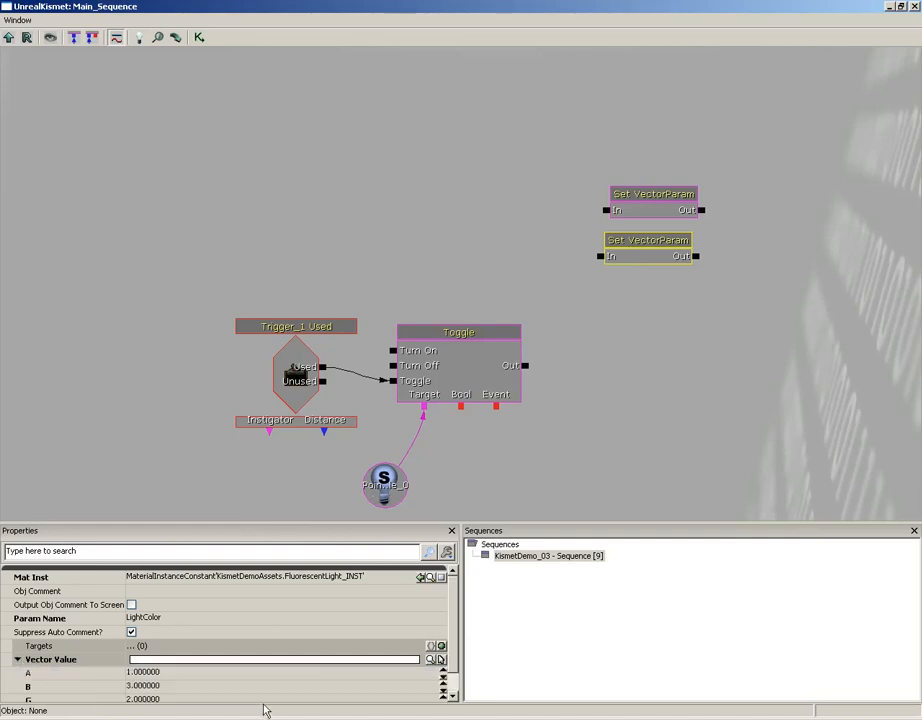
scroll(284, 650, down, 2)
scroll(455, 607, down, 1)
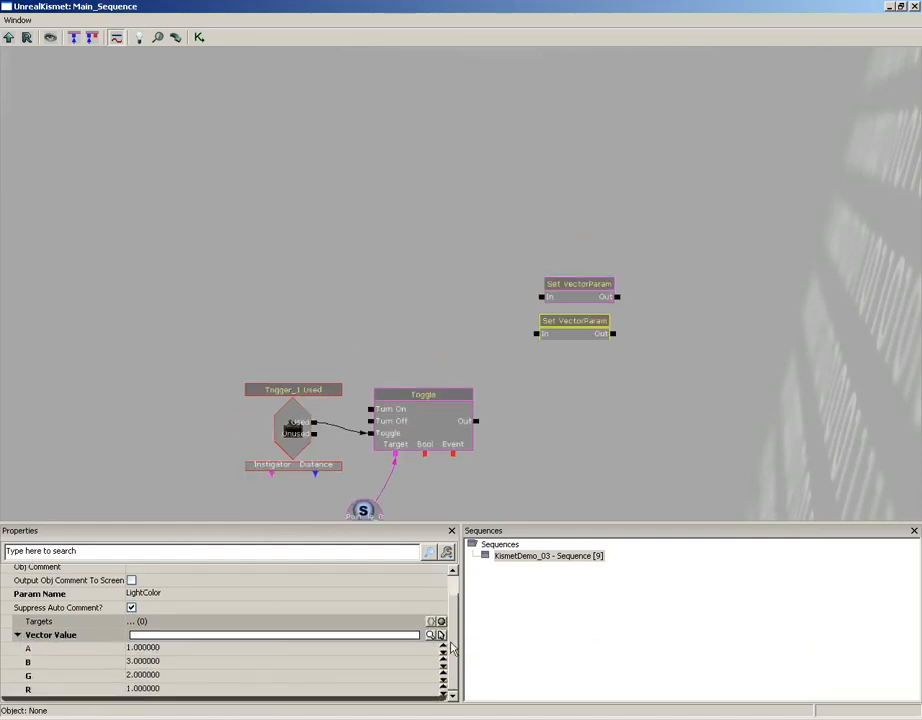
click(233, 661)
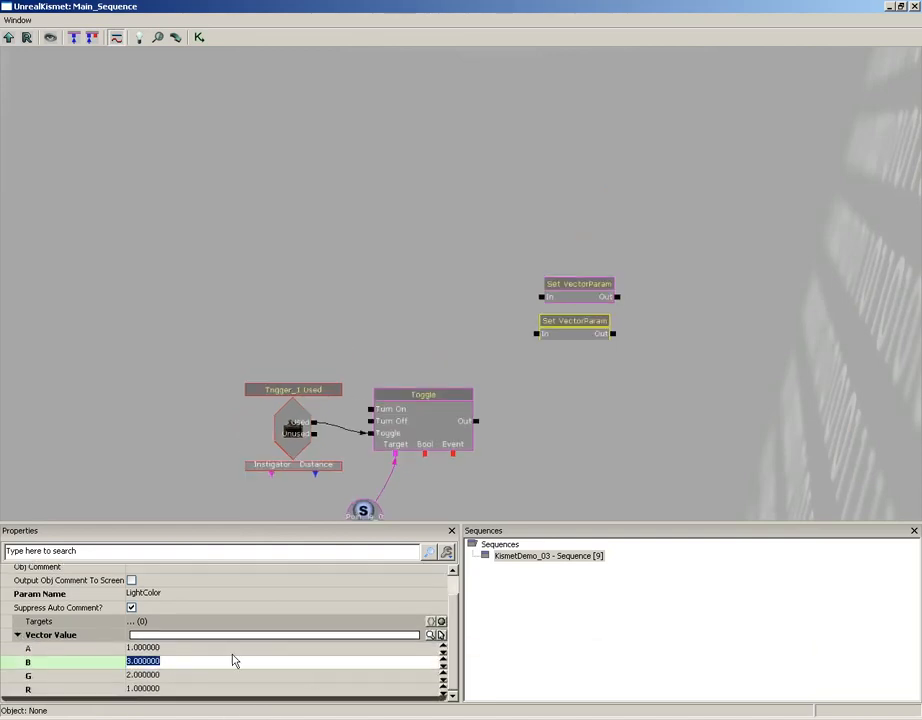
text(0)
key(Tab)
text(0)
key(Tab)
text(0)
key(Return)
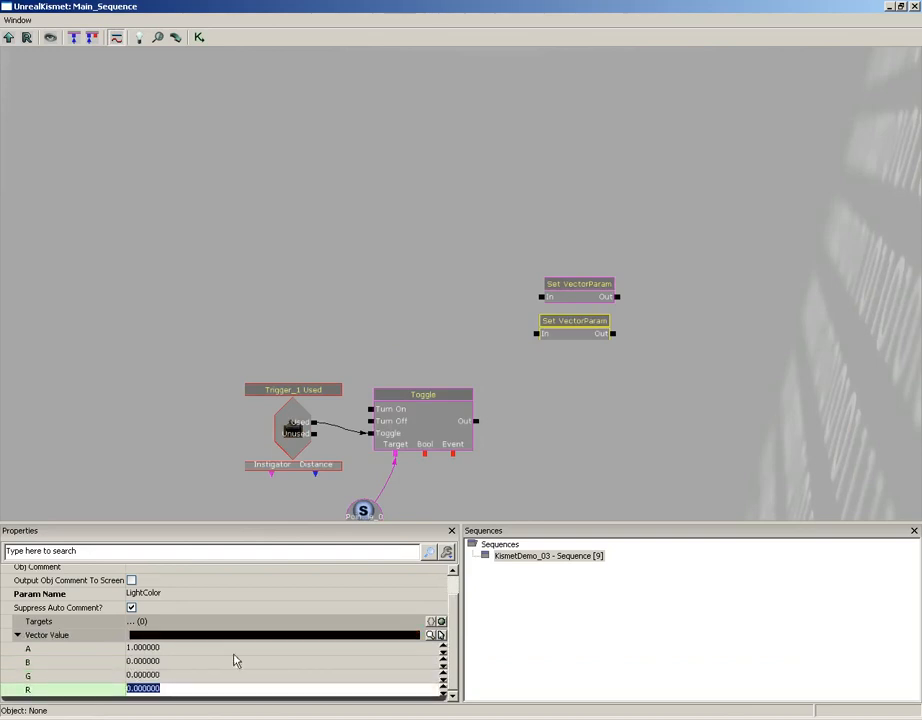
- Add a Switch action above the Toggle action and set its link count to 2
scroll(552, 356, up, 2)
click(564, 368)
scroll(566, 370, up, 2)
drag(566, 372, 603, 269)
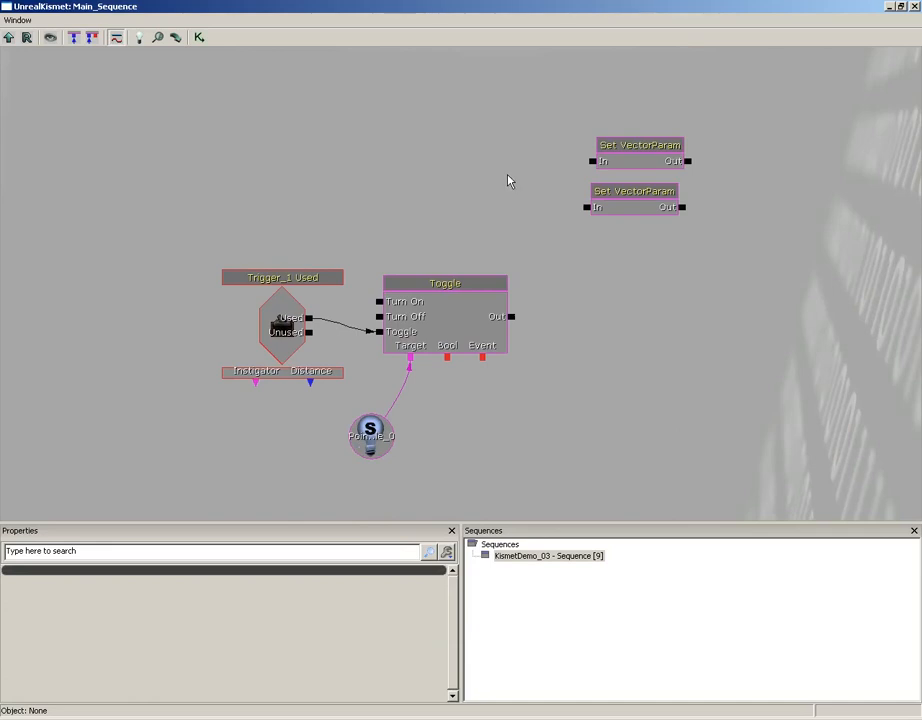
right_click(407, 163)
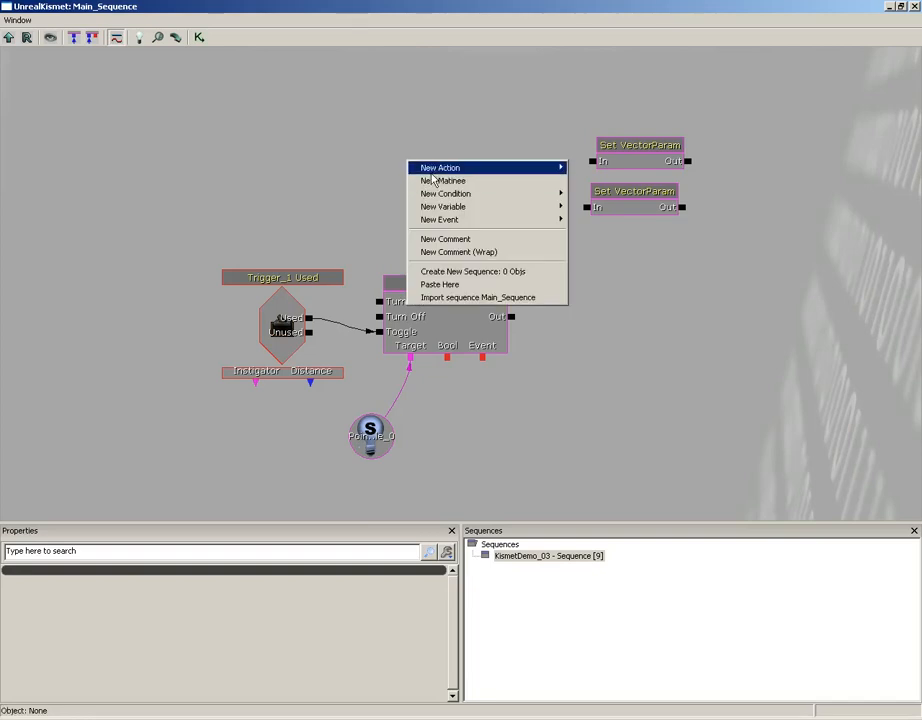
mouse_move(440, 169)
mouse_move(601, 442)
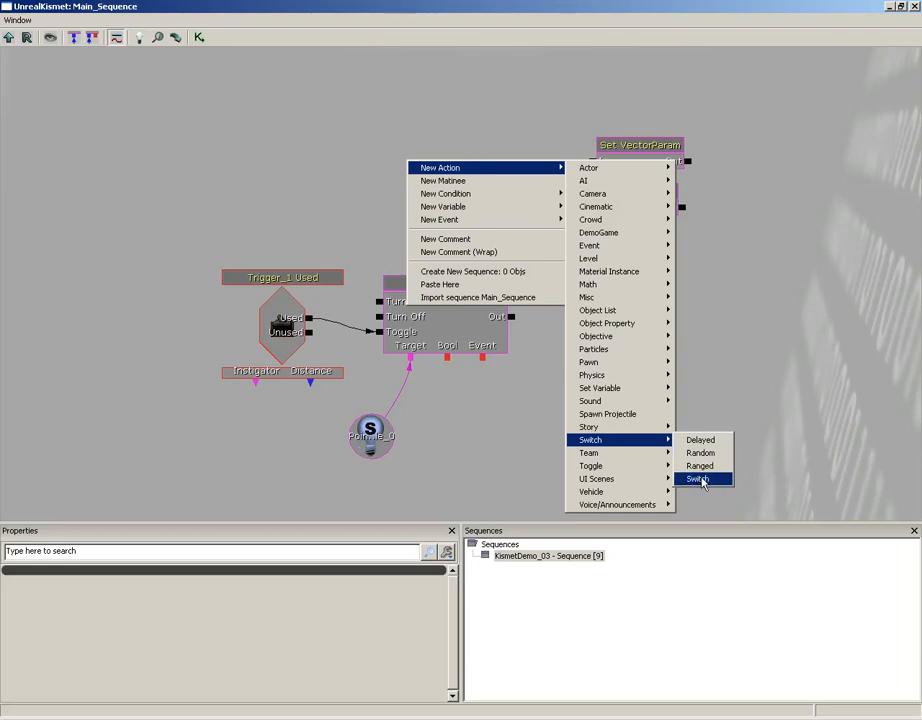
click(709, 479)
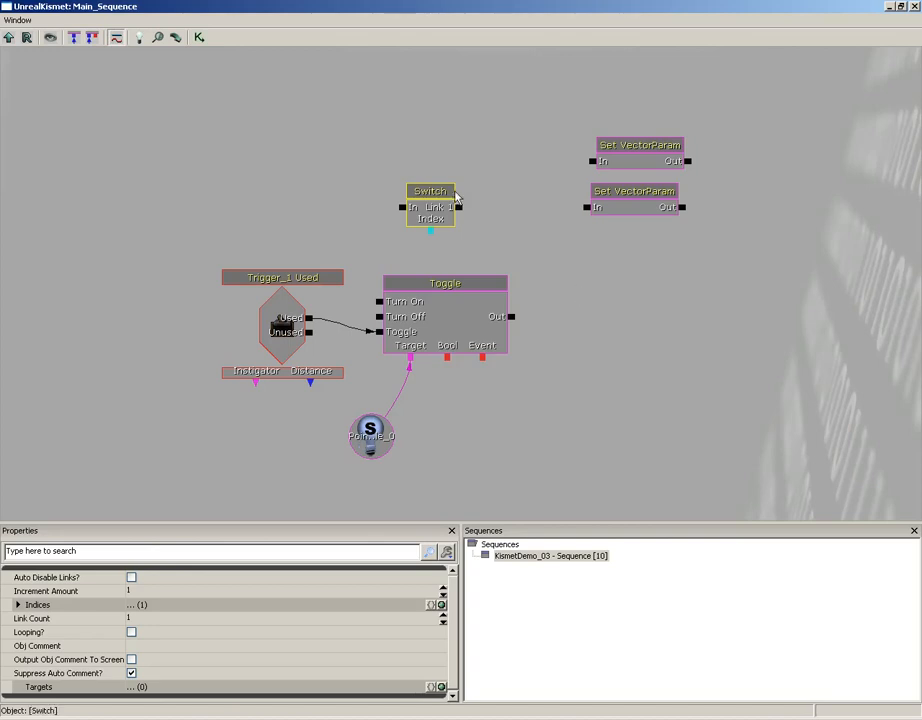
click(140, 618)
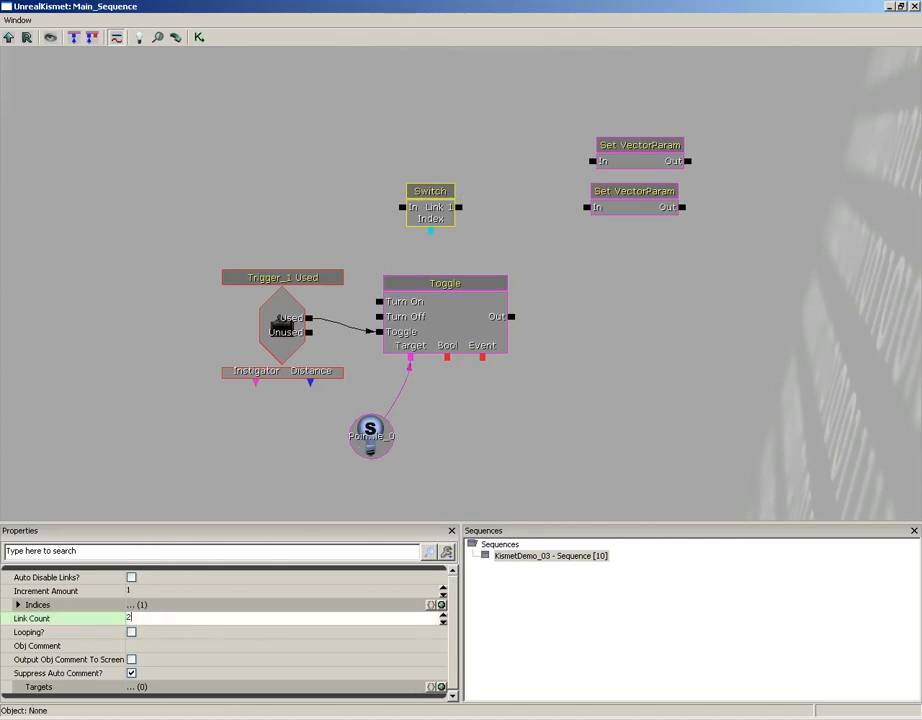
text(2)
key(Return)
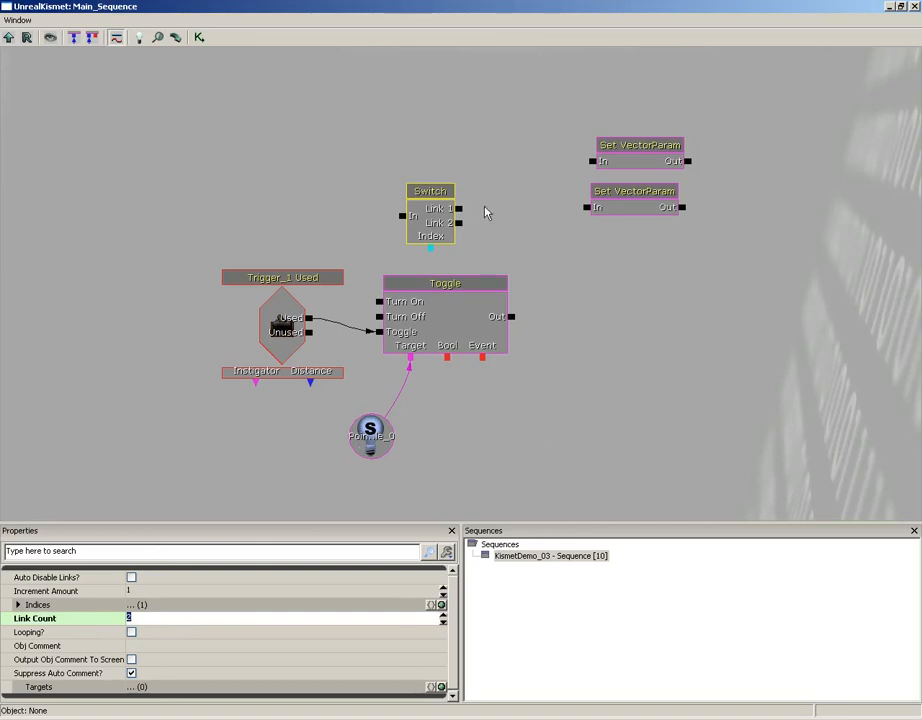
- Connect the Switch's Link 1 to the upper Set VectorParam action's In and Link 2 to the lower one's In
drag(459, 211, 592, 161)
drag(460, 224, 590, 213)
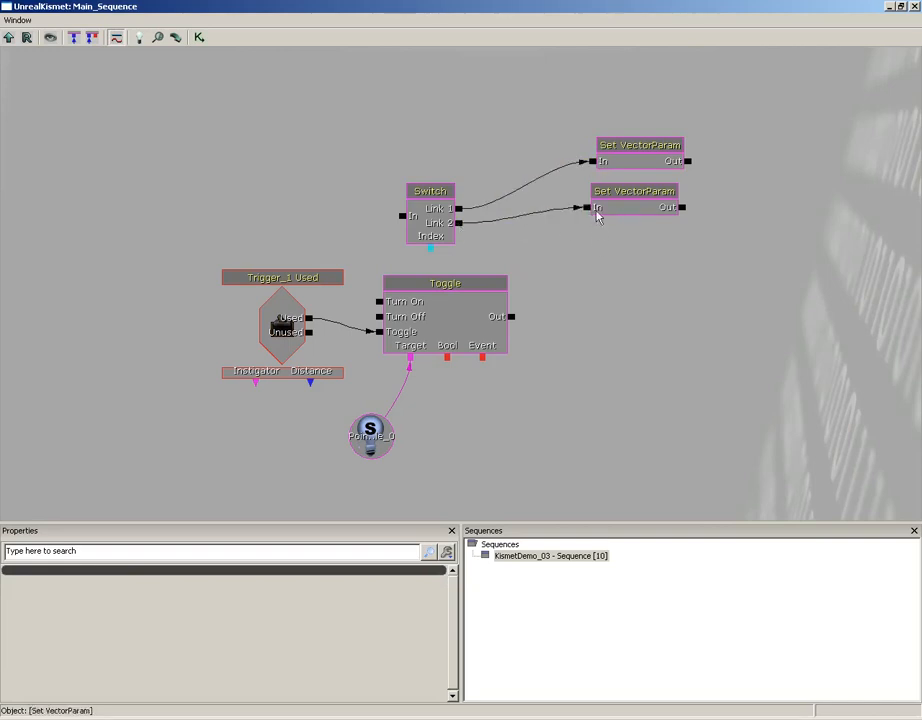
click(654, 158)
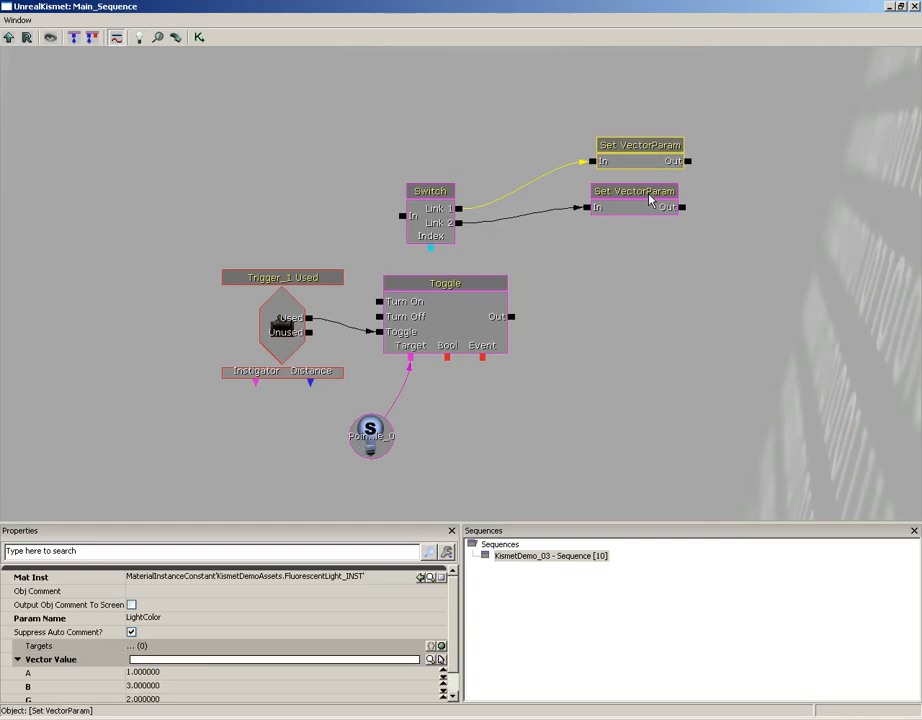
click(651, 200)
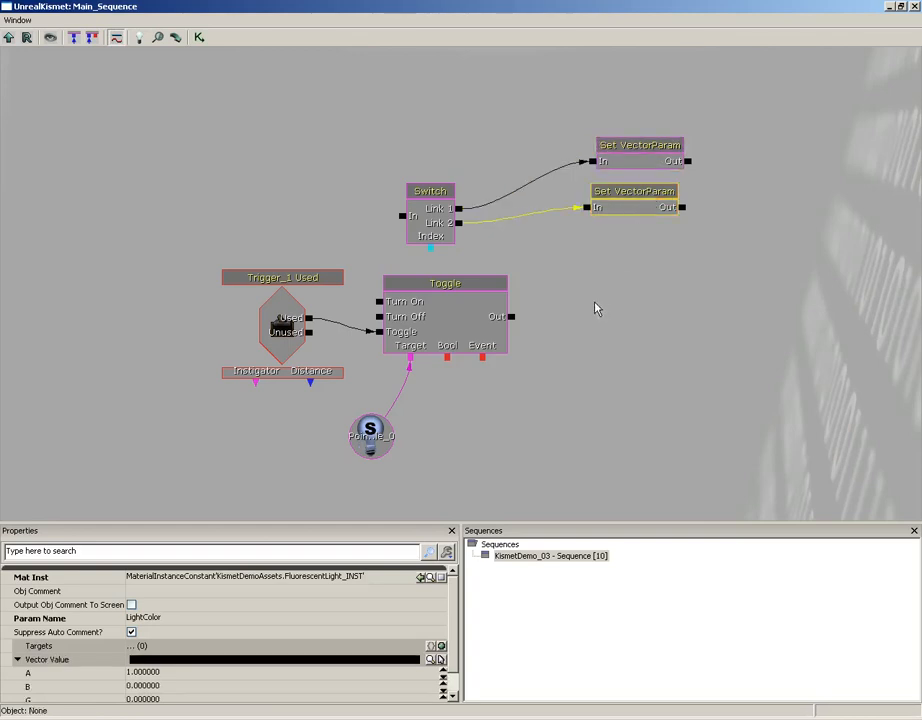
- Connect Trigger_1's Used output to the Switch action's In, and close Kismet
click(430, 216)
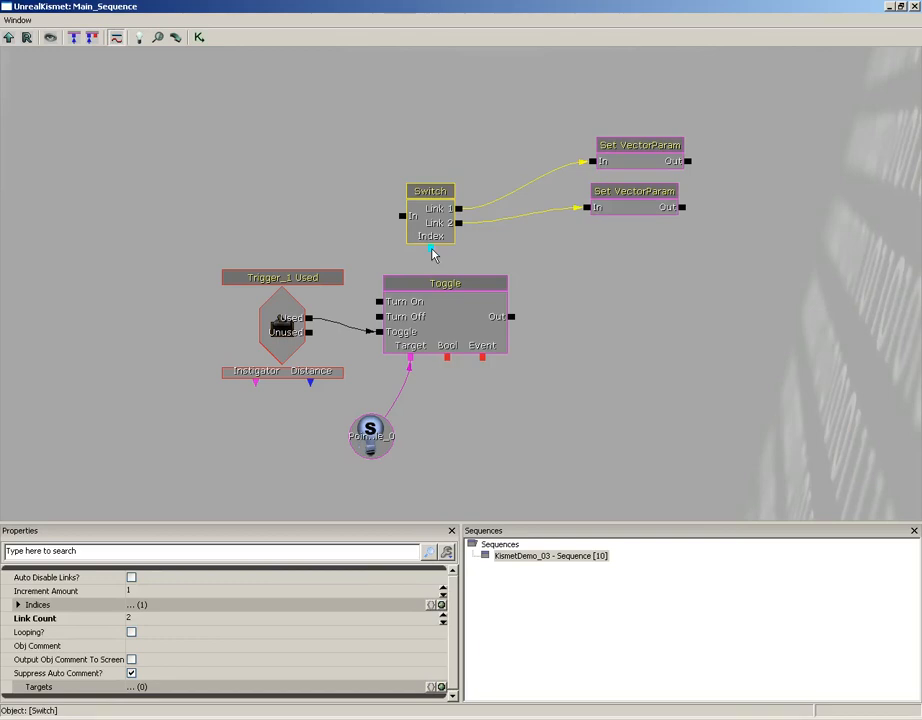
click(433, 254)
click(309, 322)
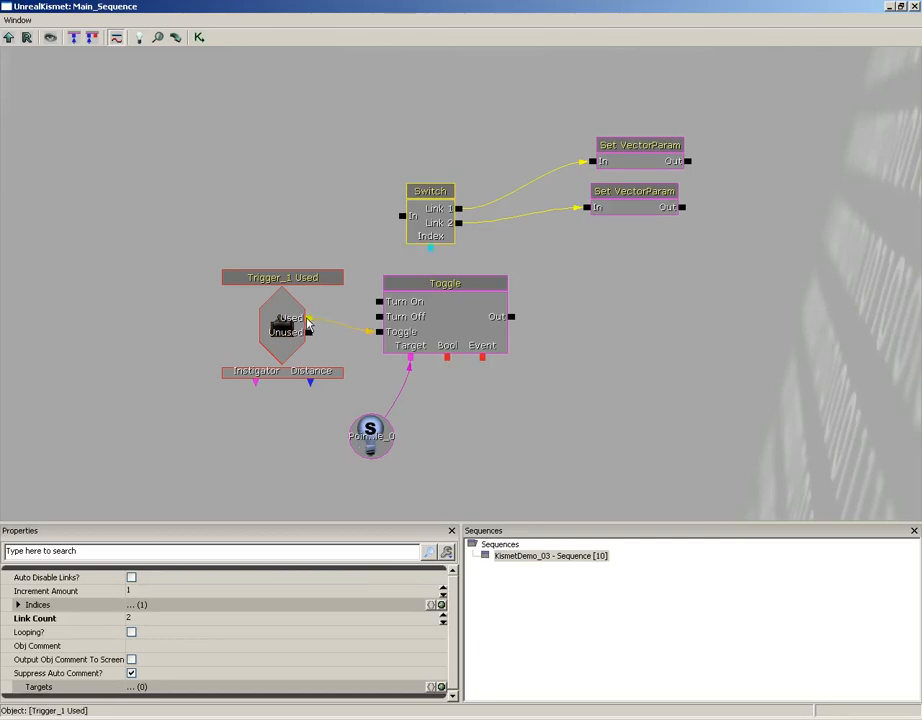
drag(309, 322, 405, 220)
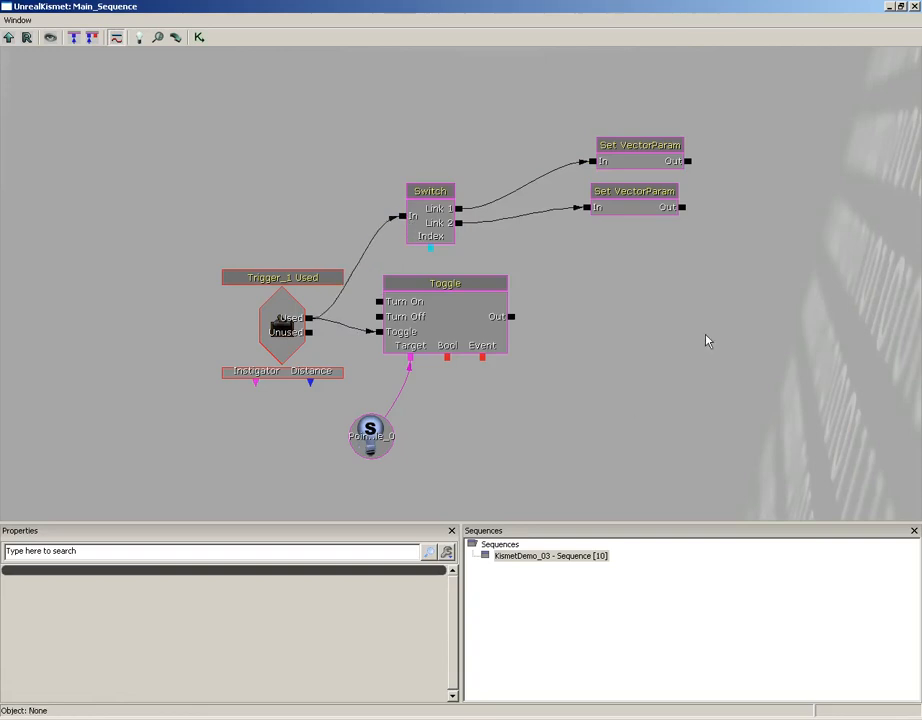
click(914, 6)
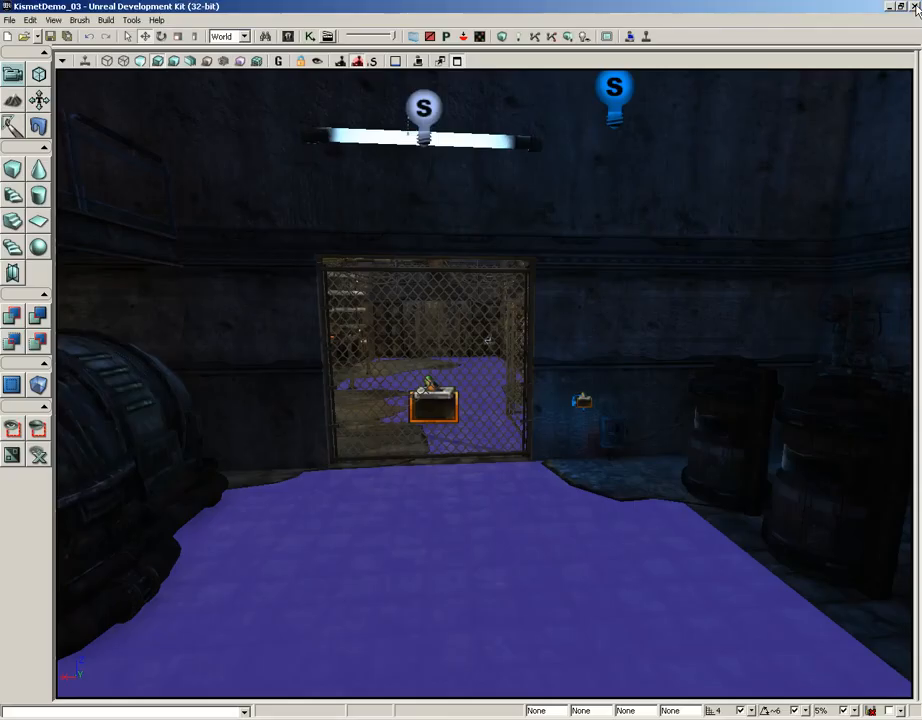
- Play the level from the floor in front of the gate and use the trigger to test the fluorescent light's switching
right_click(461, 563)
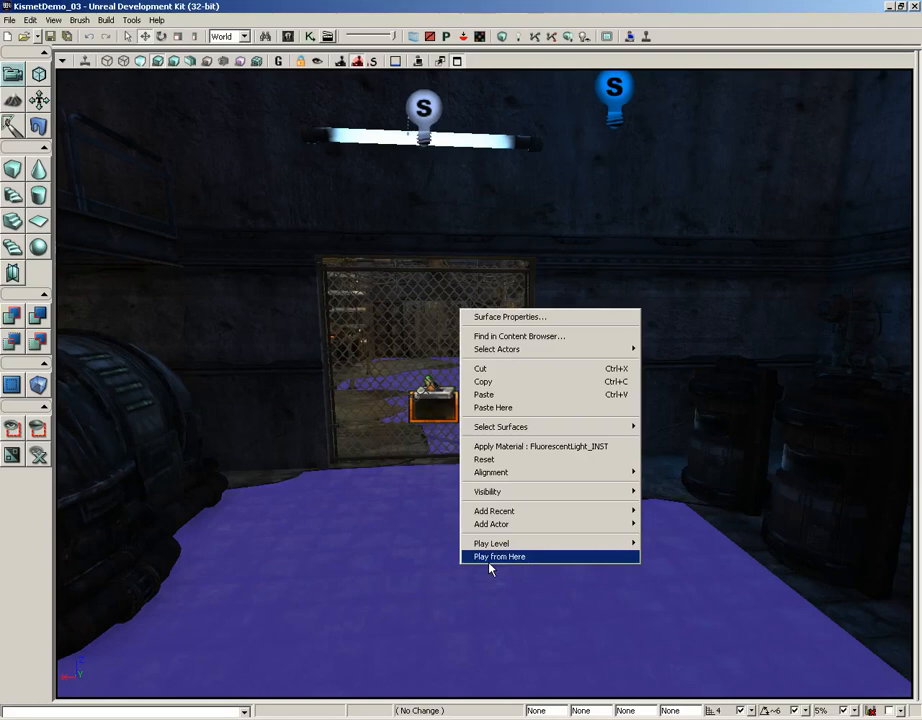
click(489, 560)
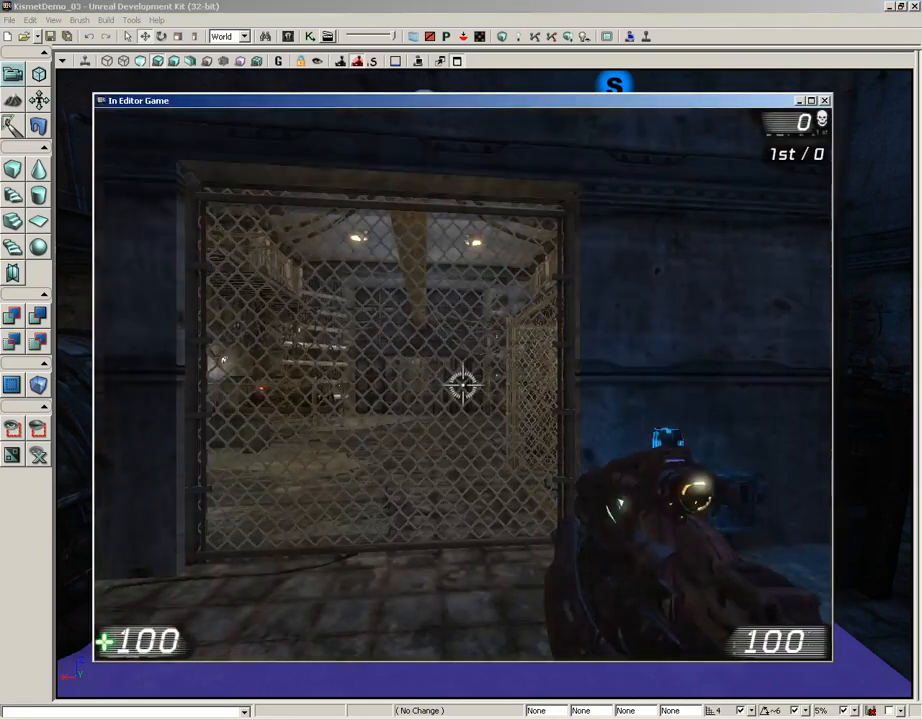
key(a)
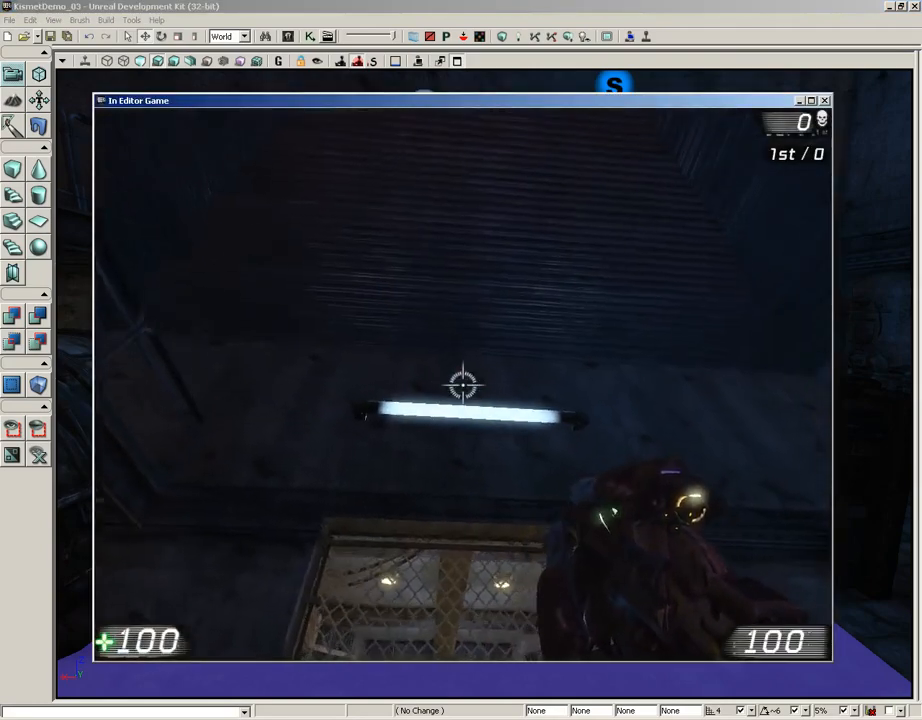
key(w)
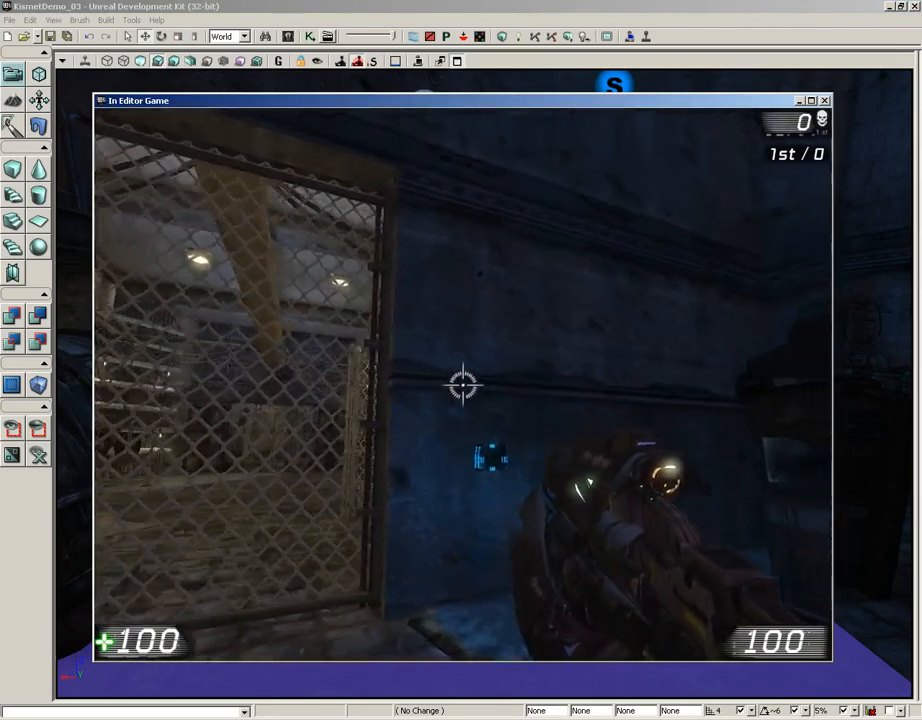
key(w)
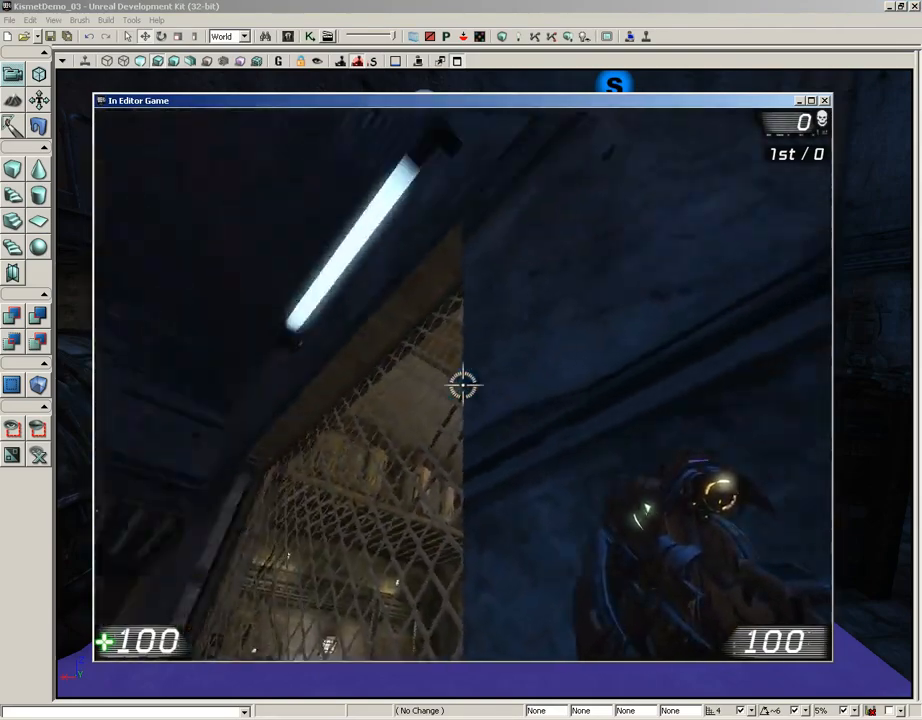
key(e)
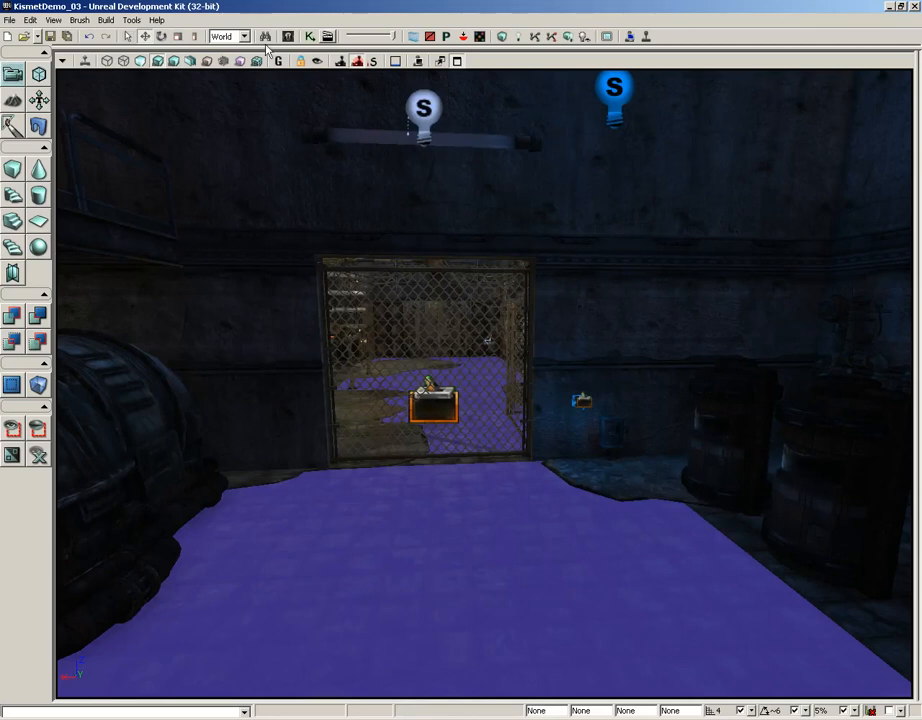
- Enable looping on the Switch action in Kismet, and close Kismet
click(310, 37)
click(433, 212)
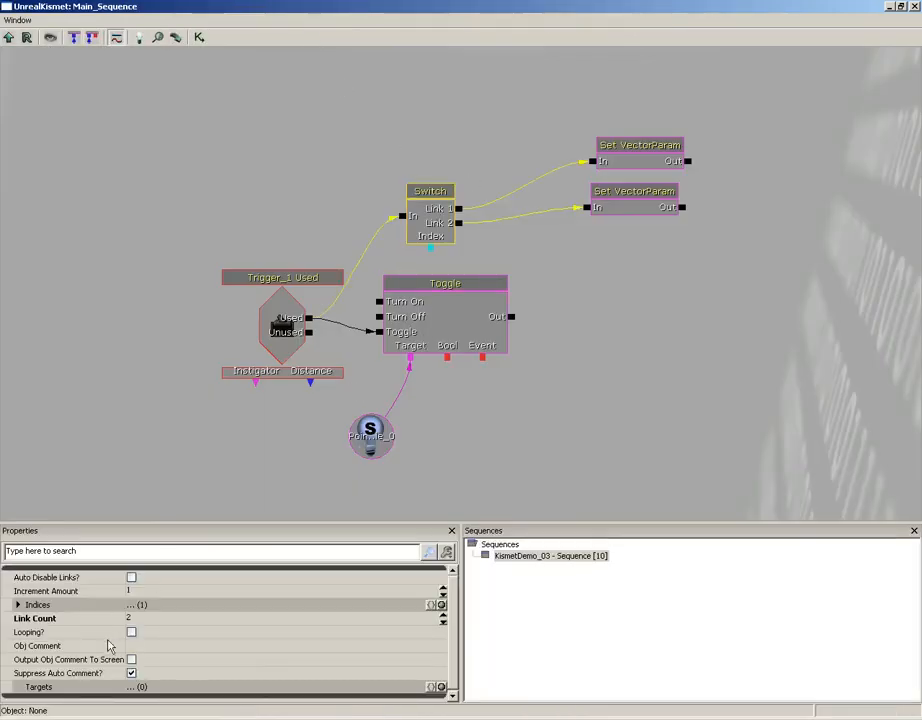
click(131, 633)
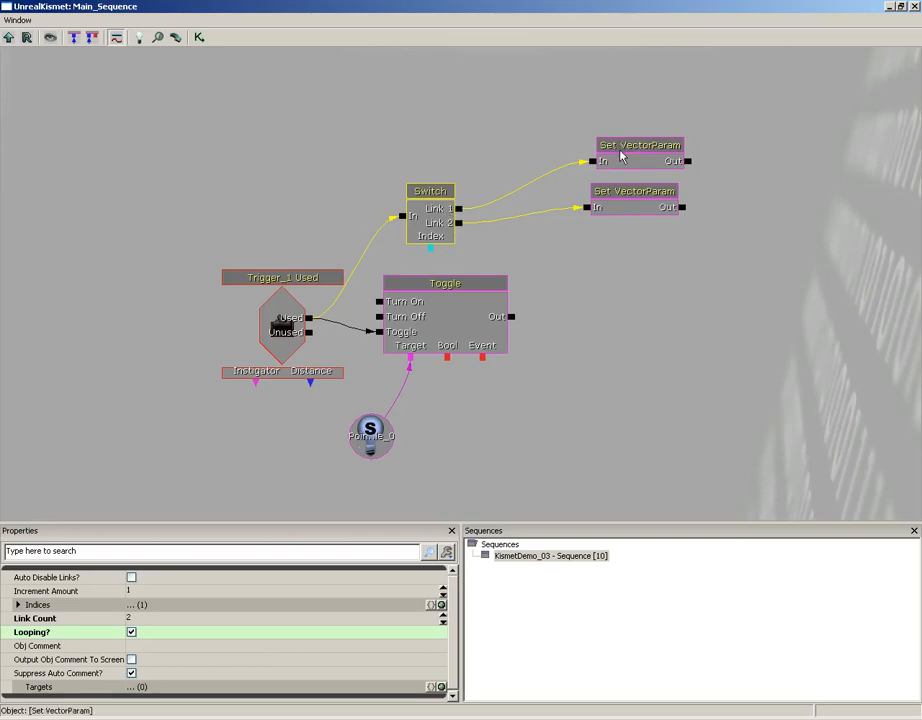
click(914, 7)
- Play the level from the floor before the gate and use the trigger repeatedly to test the looping light switch
right_click(392, 572)
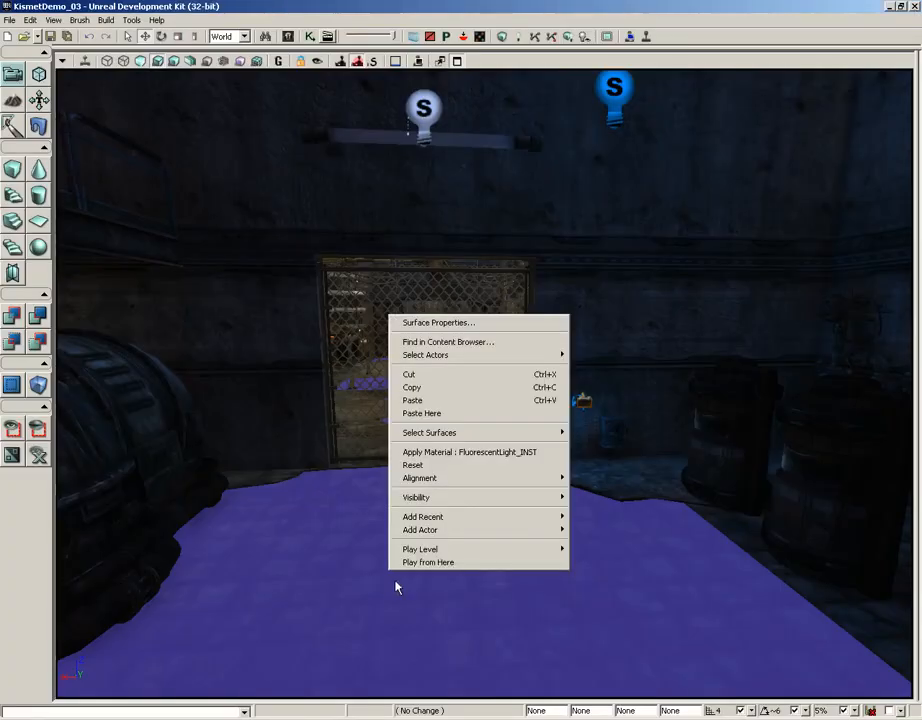
click(419, 563)
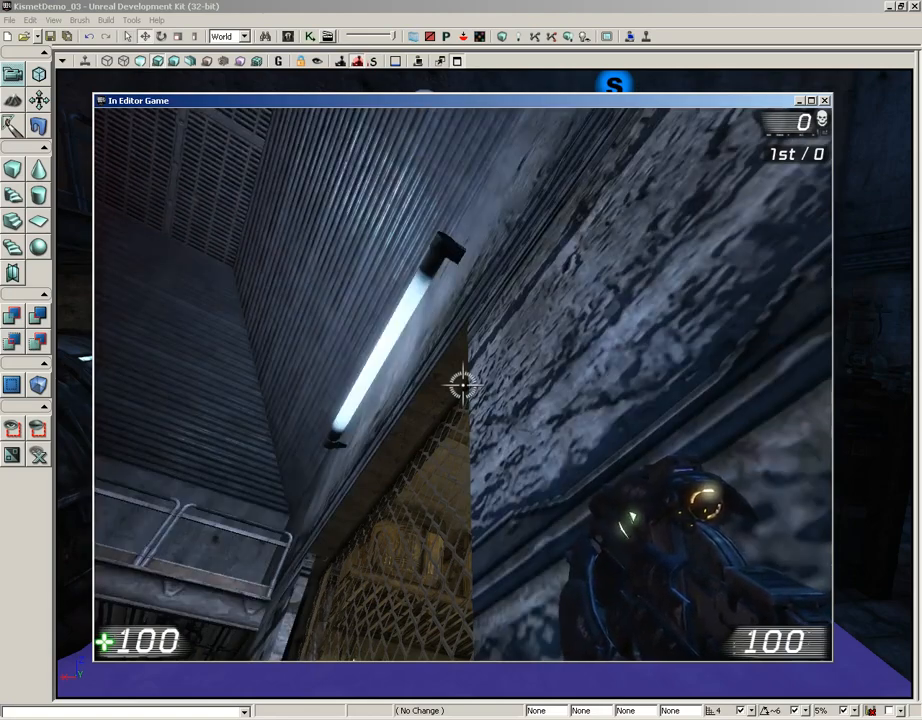
key(a)
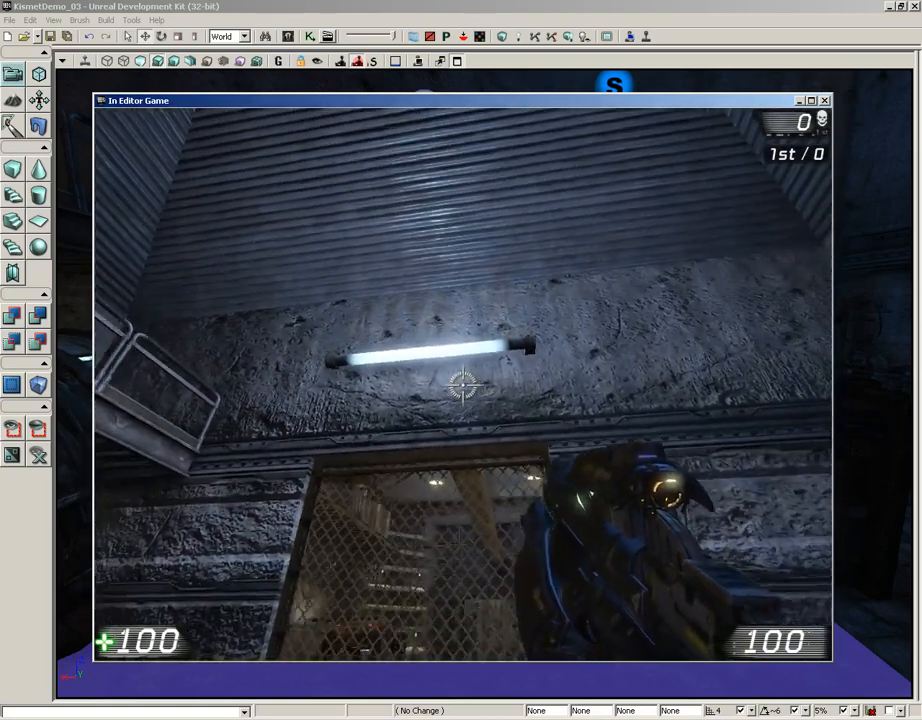
key(Escape)
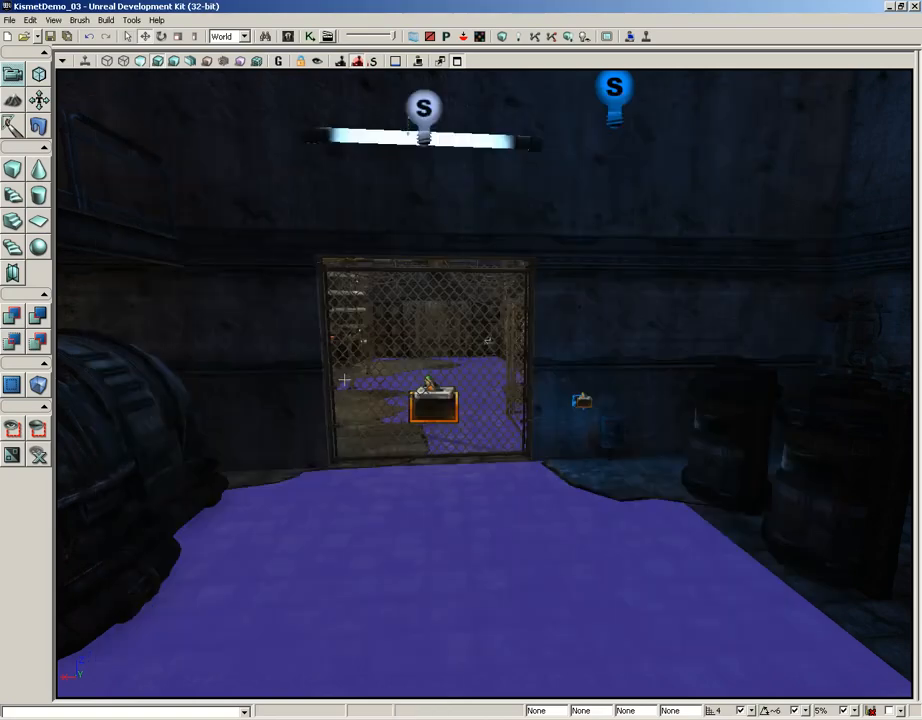
- Play the level again from the floor to check the fluorescent light's starting state before any trigger use
right_click(441, 617)
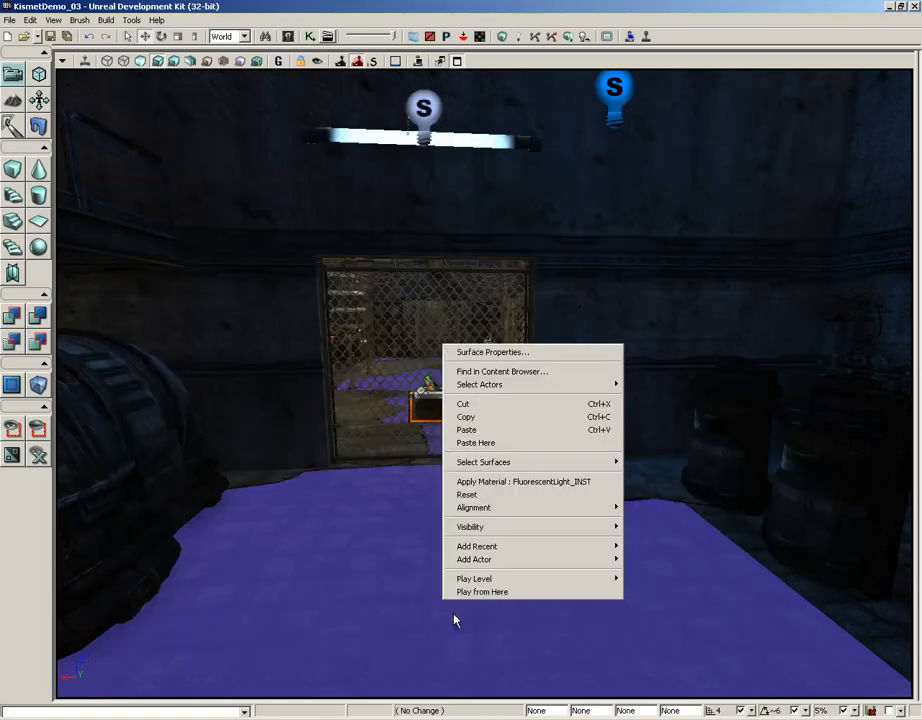
click(466, 589)
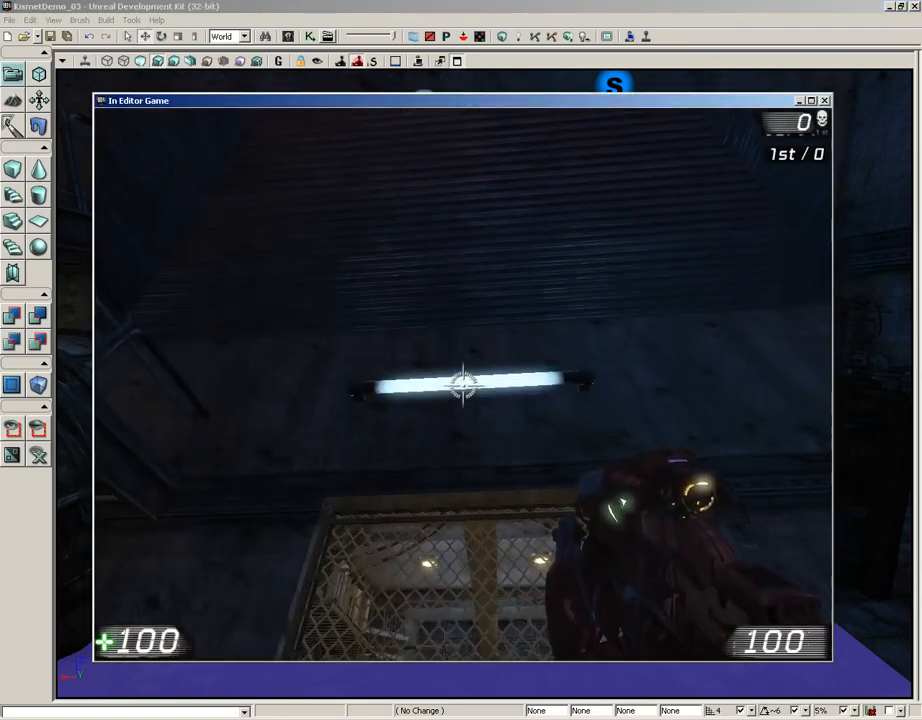
key(Escape)
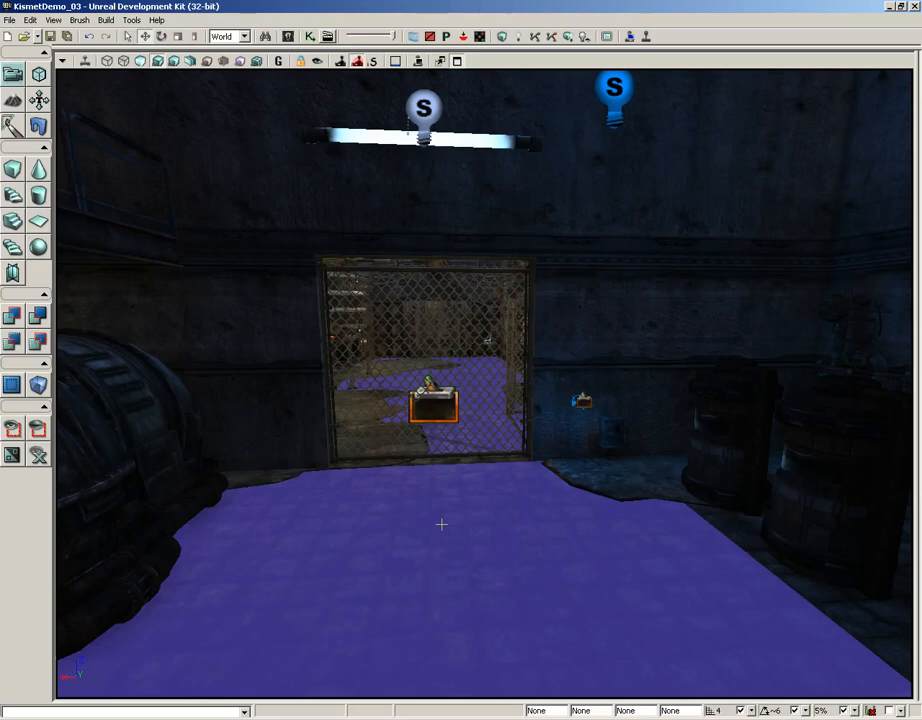
- Add a Level Loaded event in Kismet and place it in the empty space above the Trigger_1 Used event
click(309, 36)
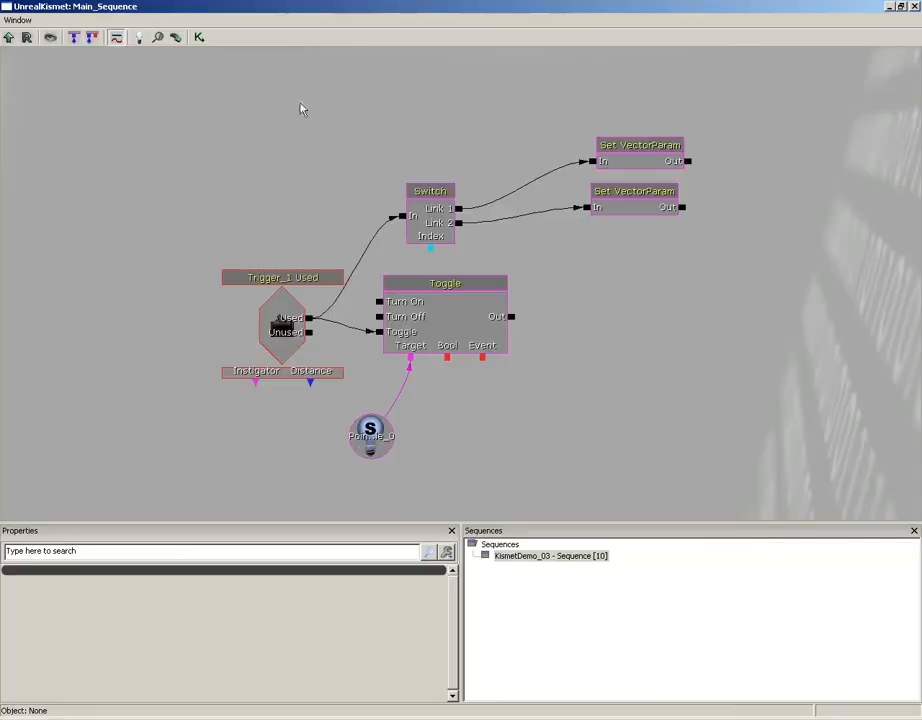
drag(233, 158, 351, 190)
right_click(78, 110)
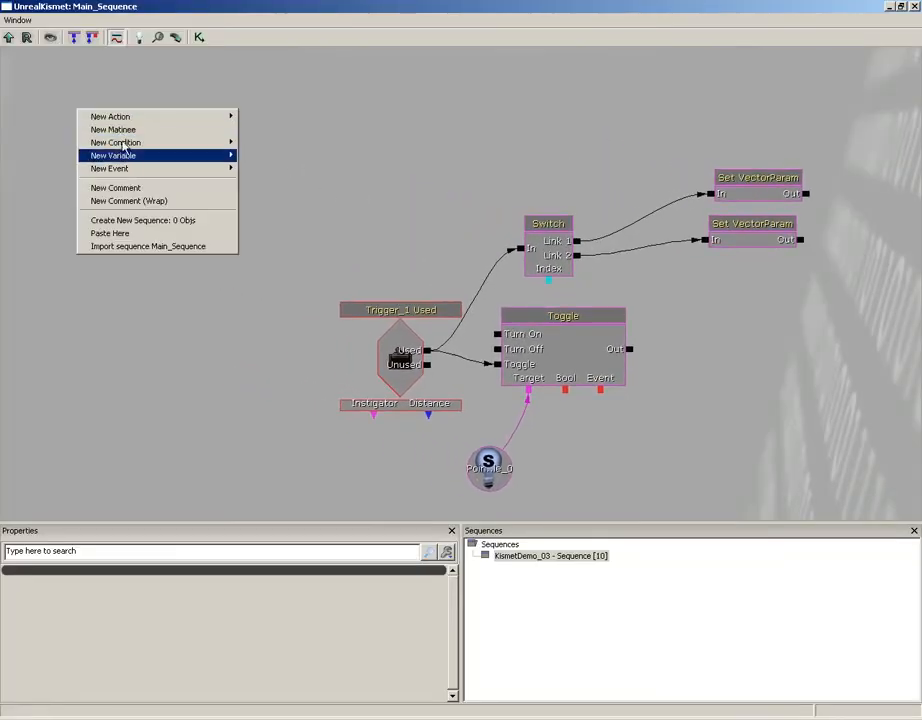
mouse_move(122, 170)
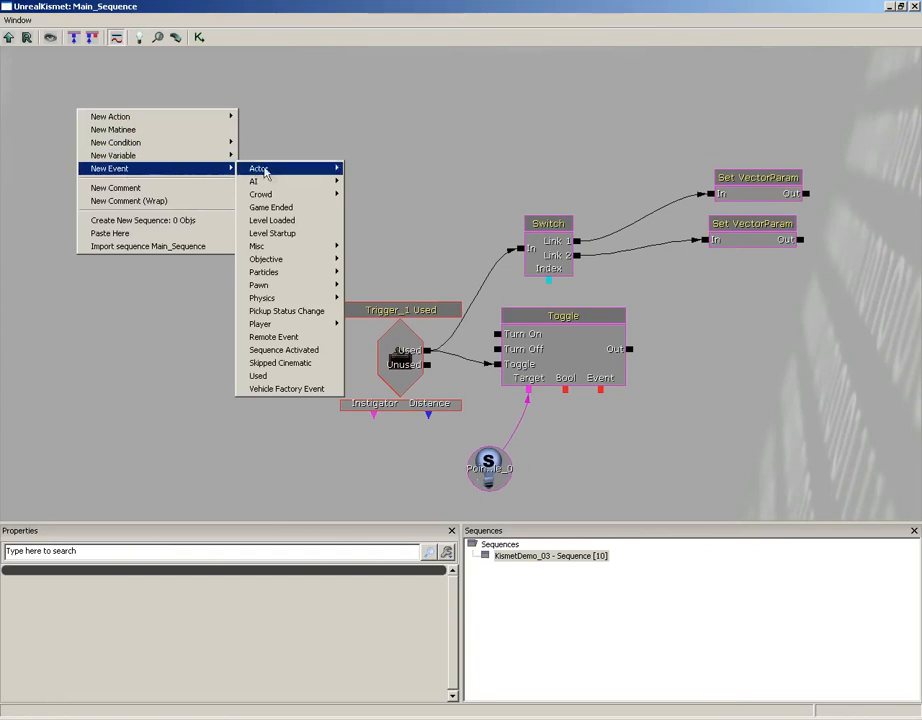
click(272, 220)
drag(237, 241, 324, 322)
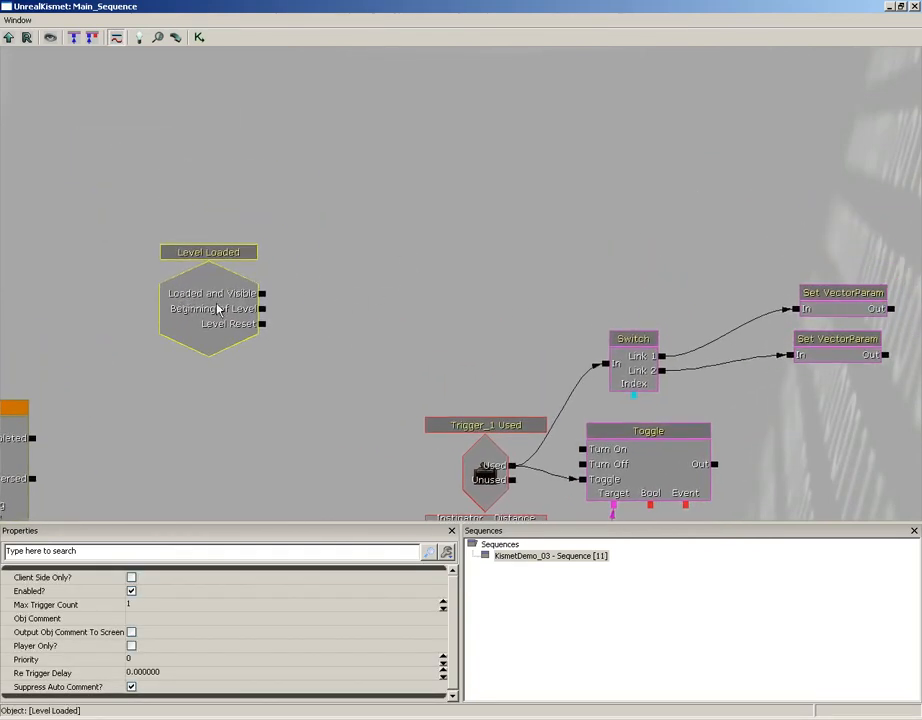
drag(220, 308, 393, 163)
drag(476, 162, 440, 257)
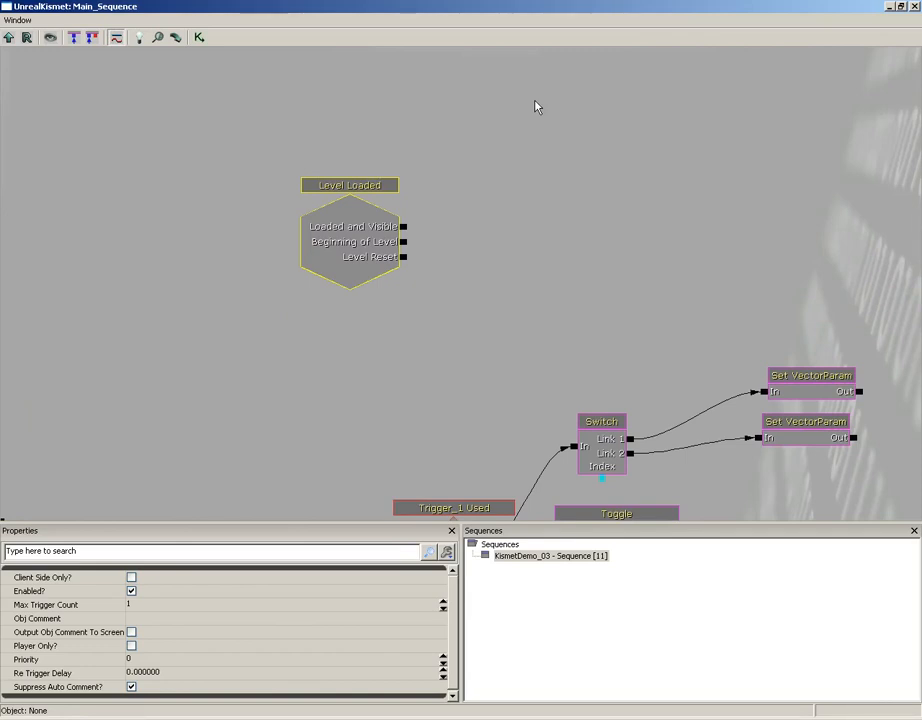
- Duplicate the black Set VectorParam action beside the Level Loaded event, connect Loaded and Visible to the copy's In, and close Kismet
click(795, 436)
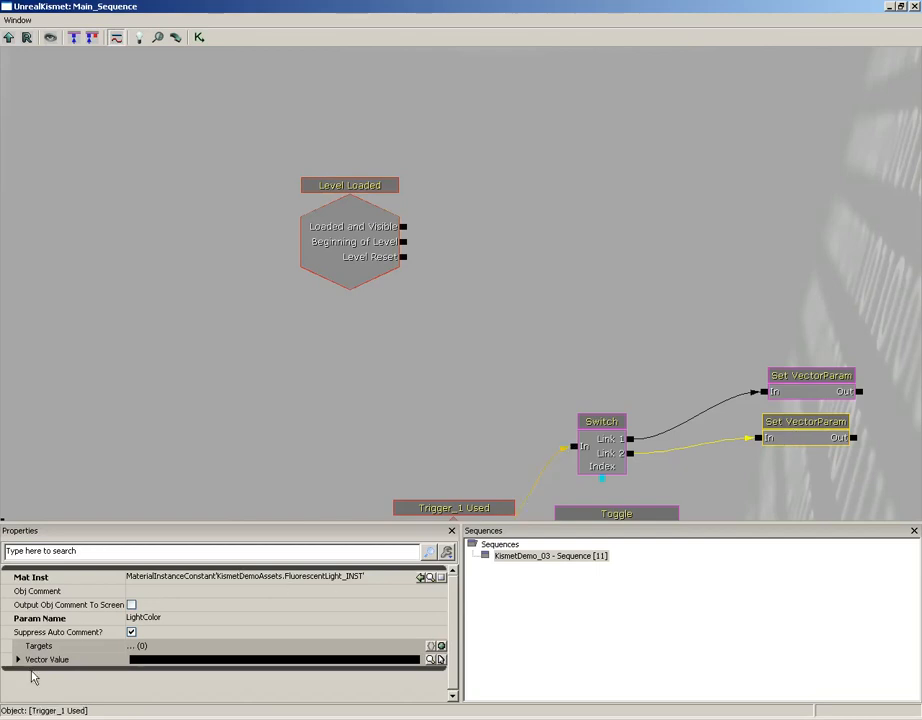
click(18, 659)
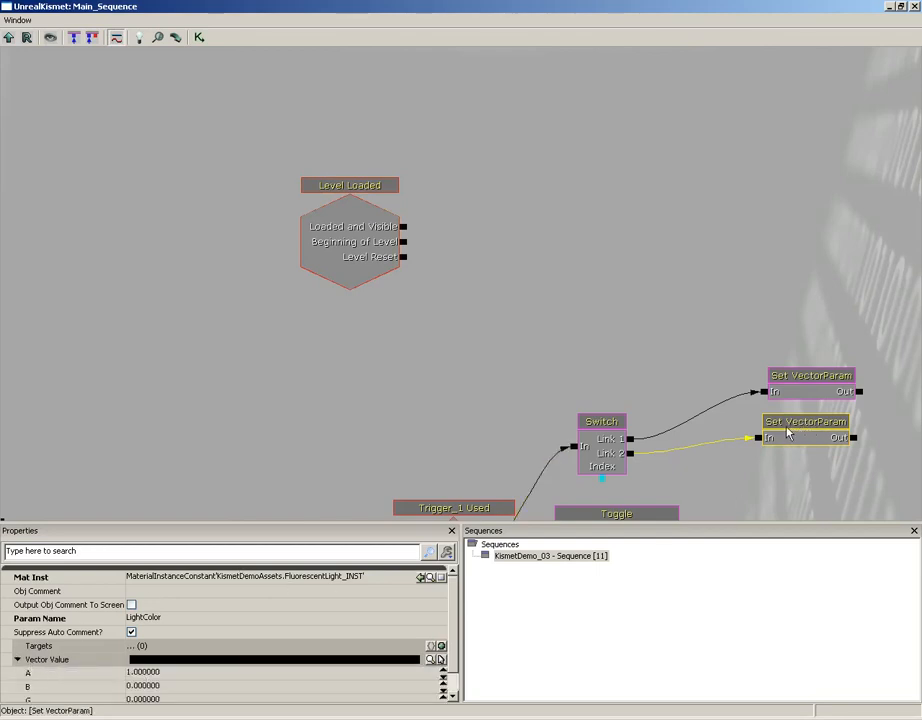
key(ctrl+c)
key(ctrl+v)
drag(500, 318, 504, 235)
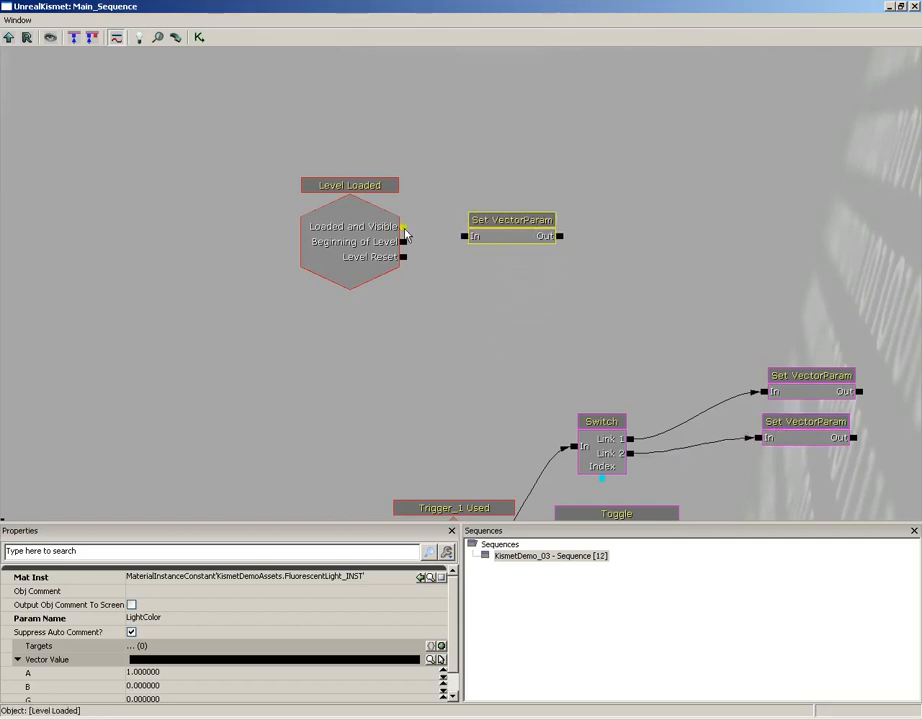
drag(405, 228, 477, 250)
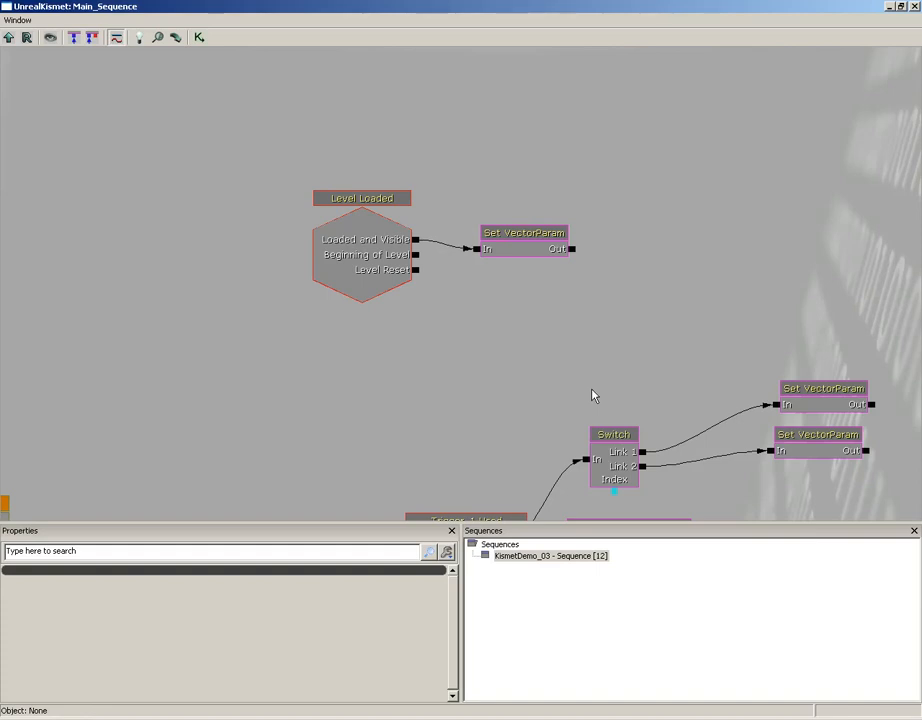
click(914, 6)
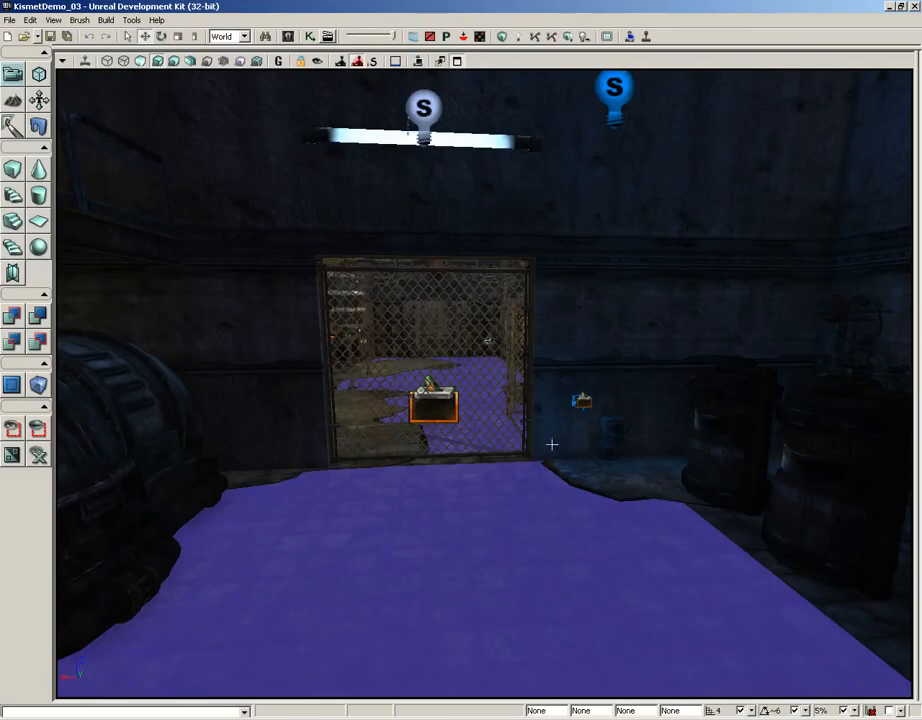
- Play the level from the floor to check the light's starting state with the Level Loaded setup, and use the trigger once
right_click(438, 588)
click(470, 563)
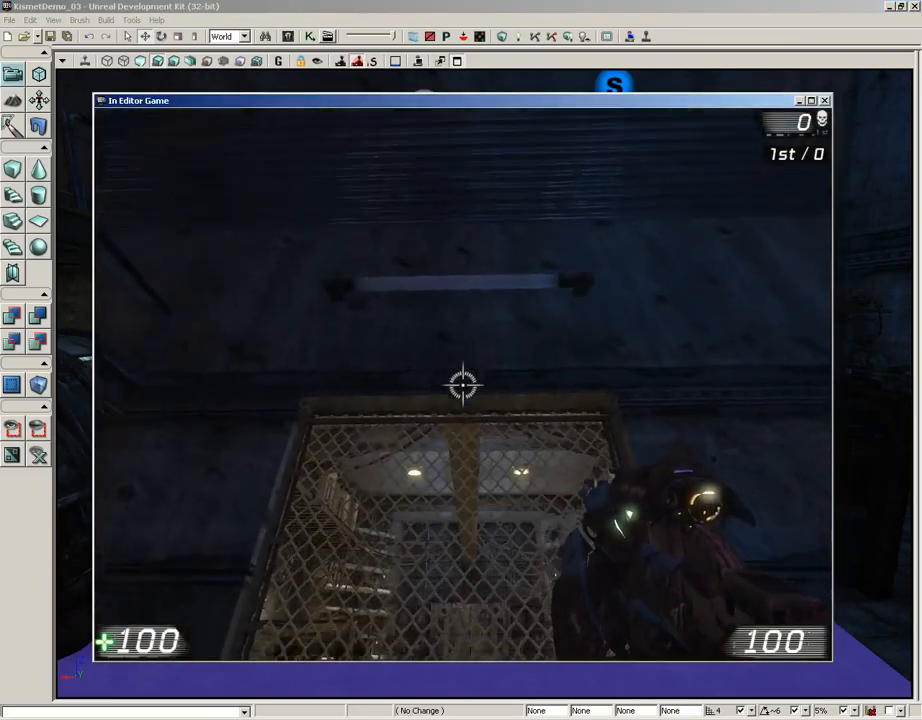
key(w)
key(e)
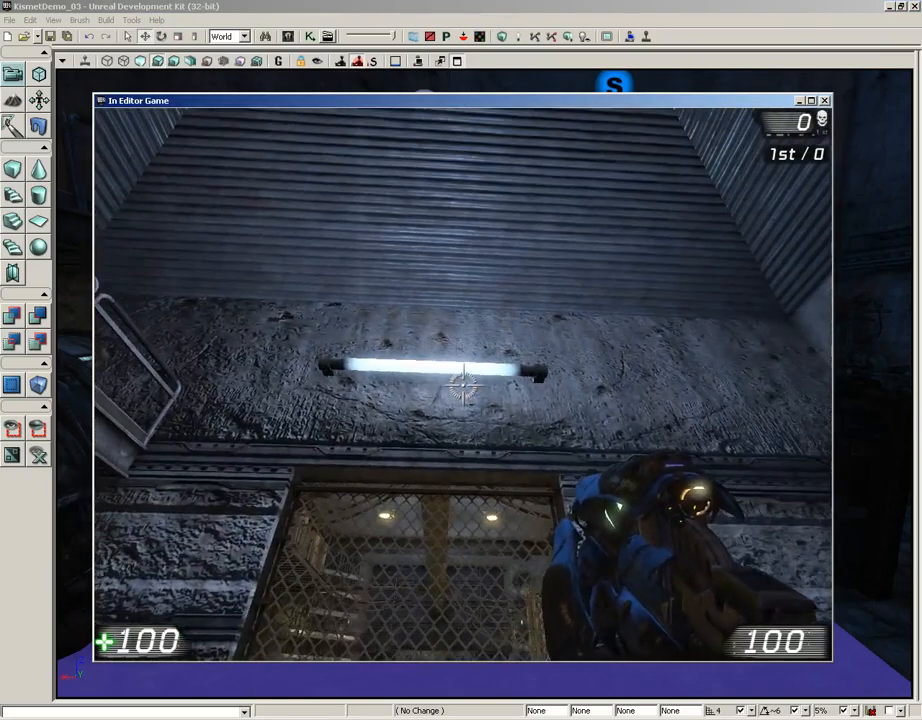
key(Escape)
- Replay the level, walk to the trigger beside the gate, use it, and inspect the fluorescent light before ending play
right_click(404, 601)
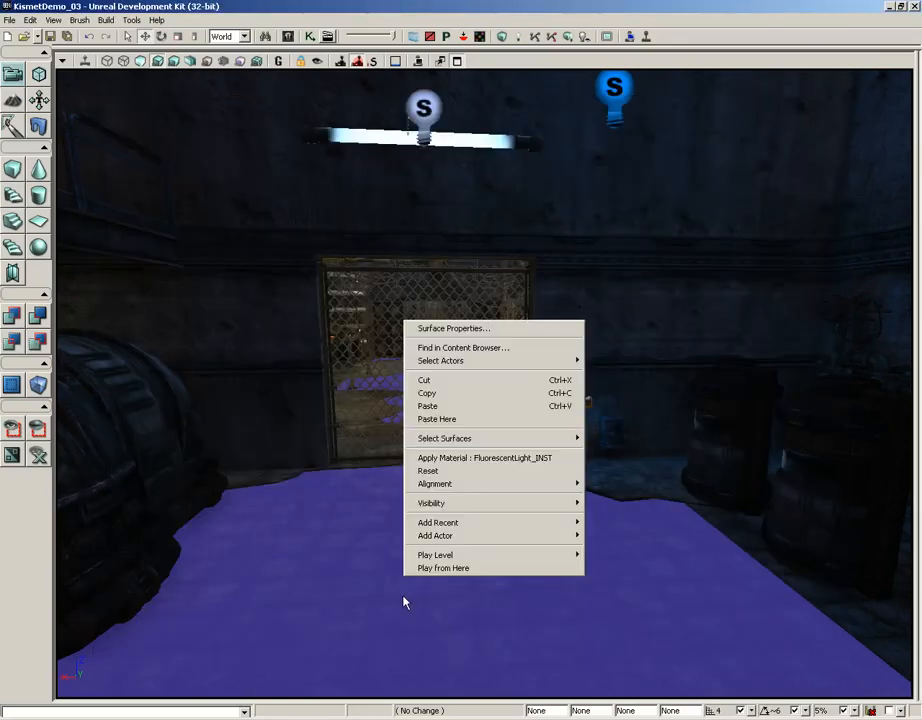
click(440, 569)
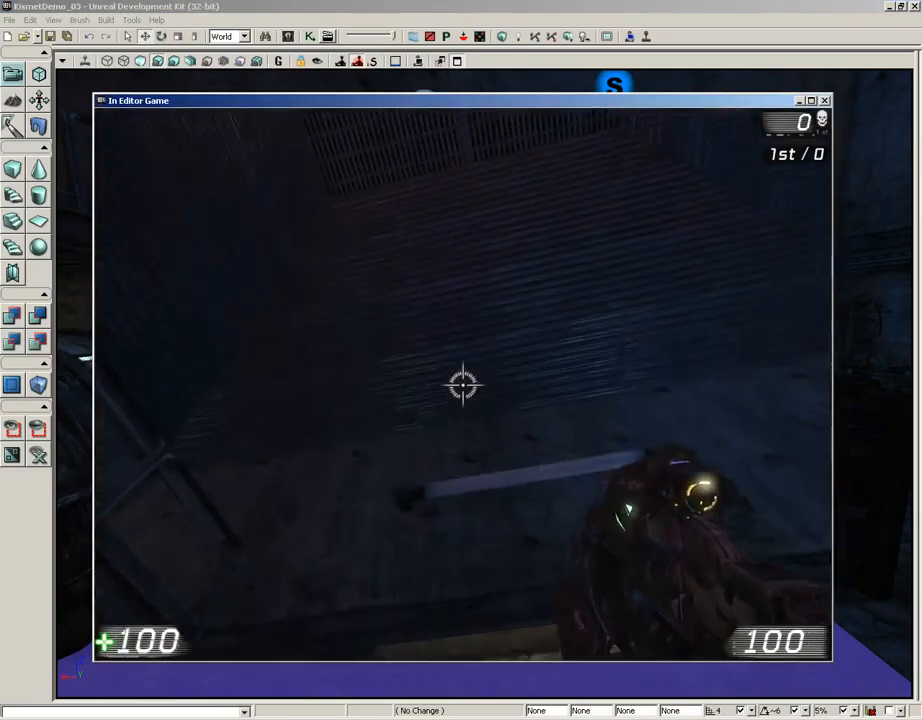
key(w)
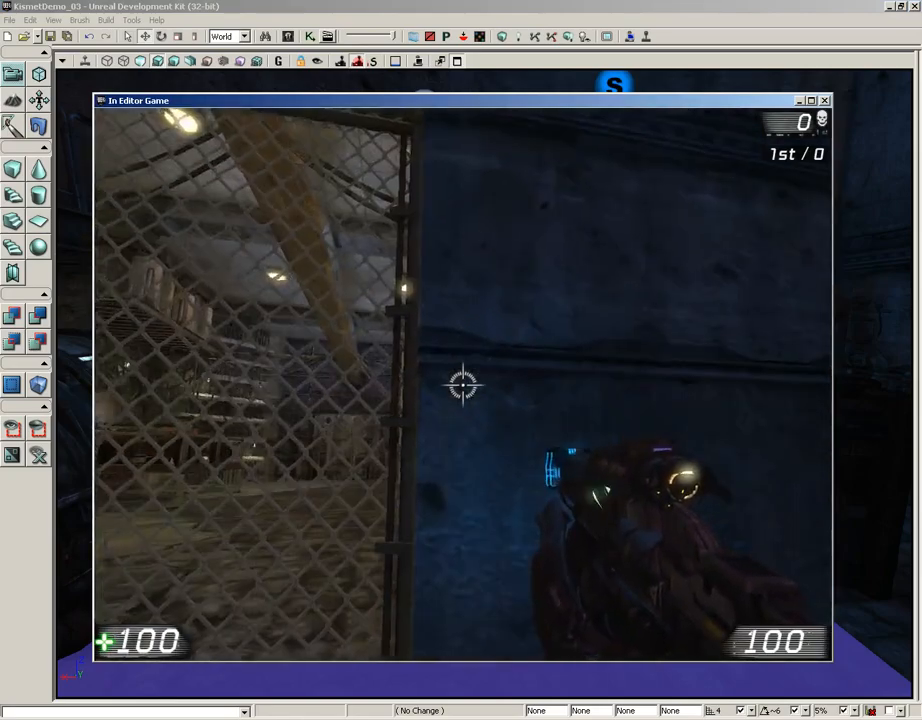
key(w)
key(e)
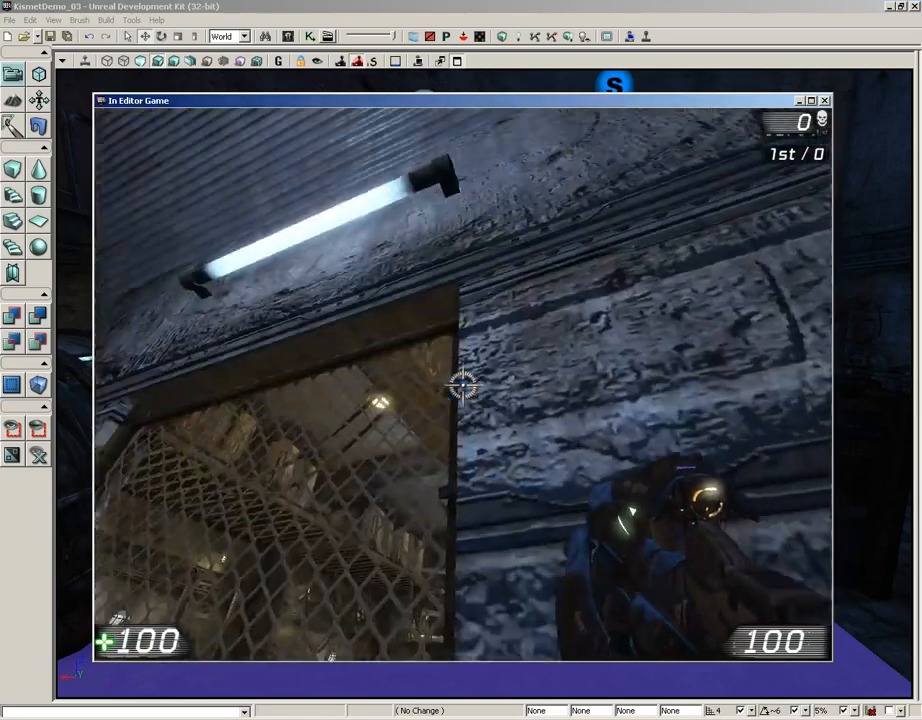
key(a)
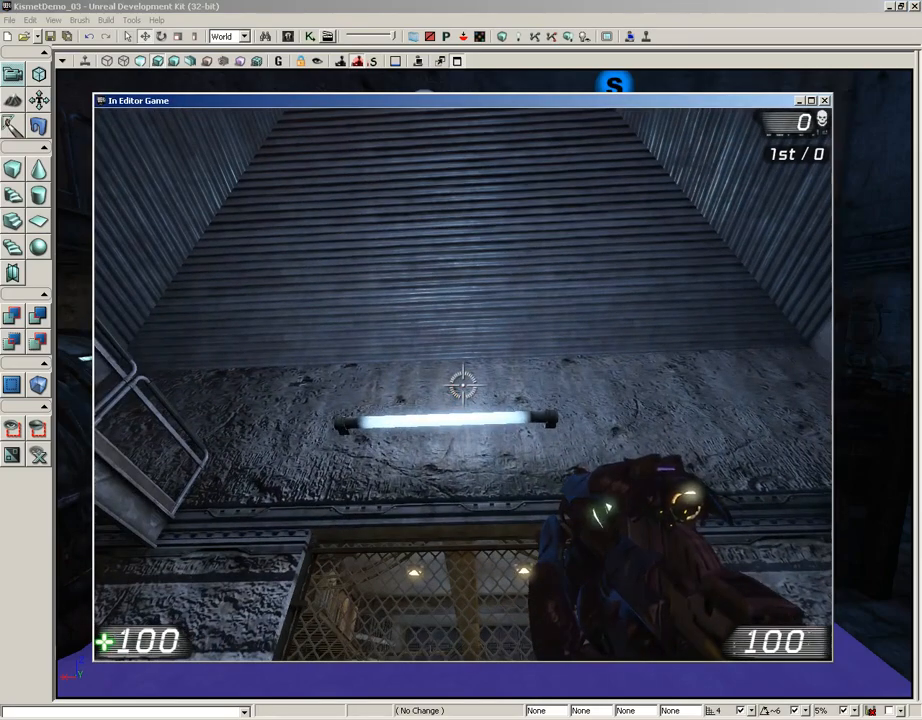
key(Escape)
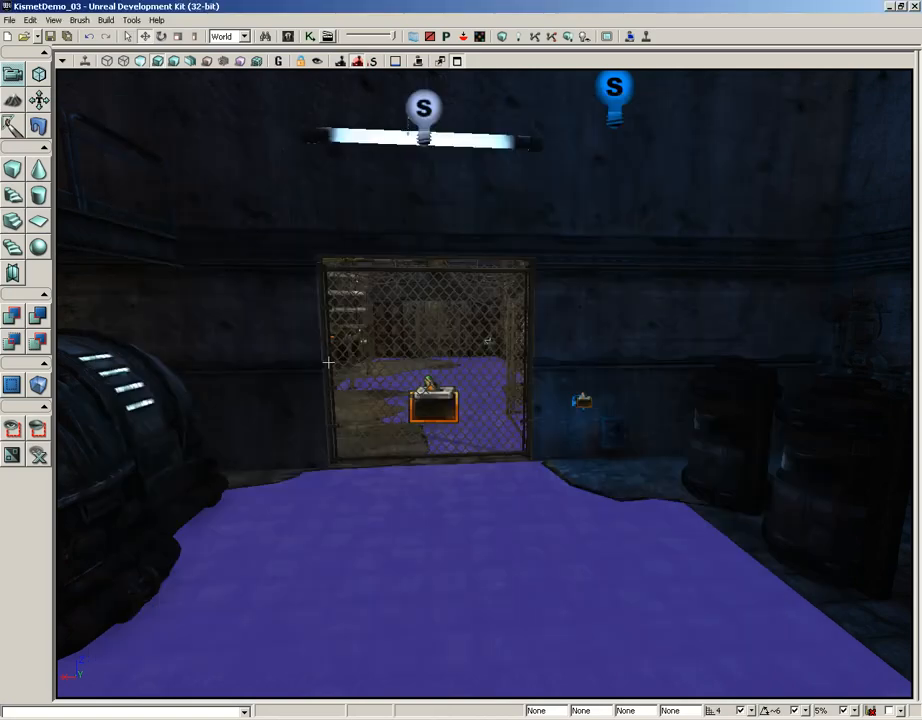